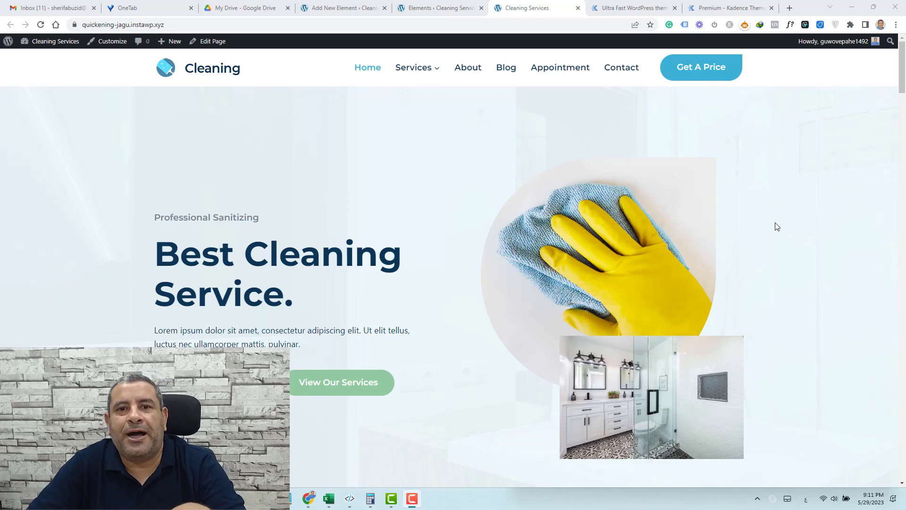
- Scroll the home page to show the orange countdown discount bar pinning to the top
scroll(777, 226, "down", 10)
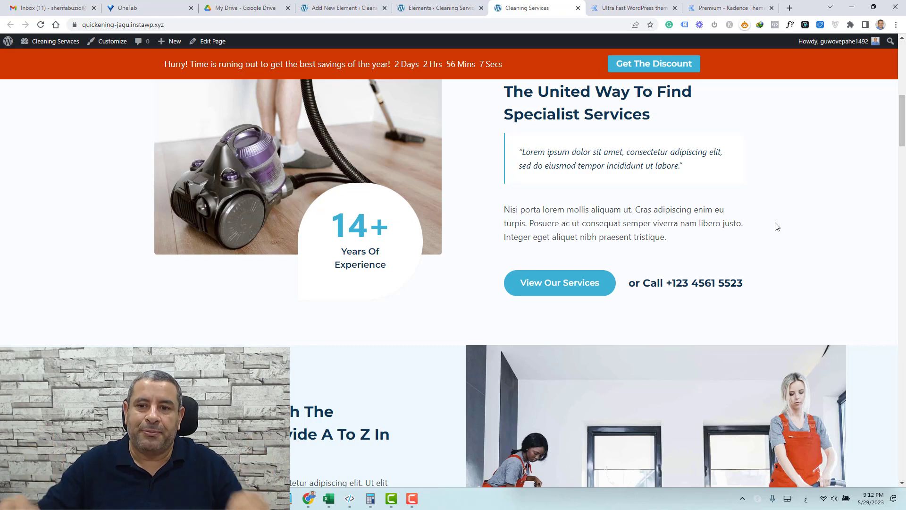
scroll(777, 226, "up", 8)
scroll(777, 227, "up", 2)
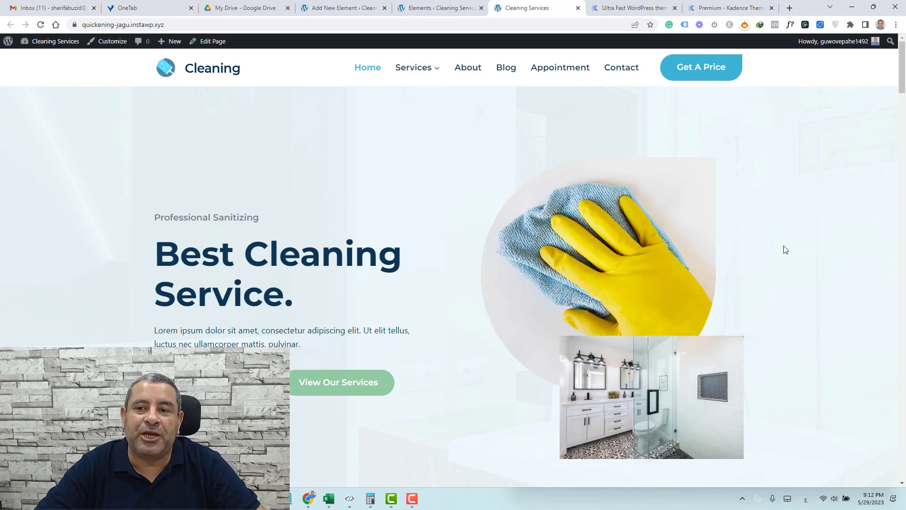
scroll(785, 250, "down", 10)
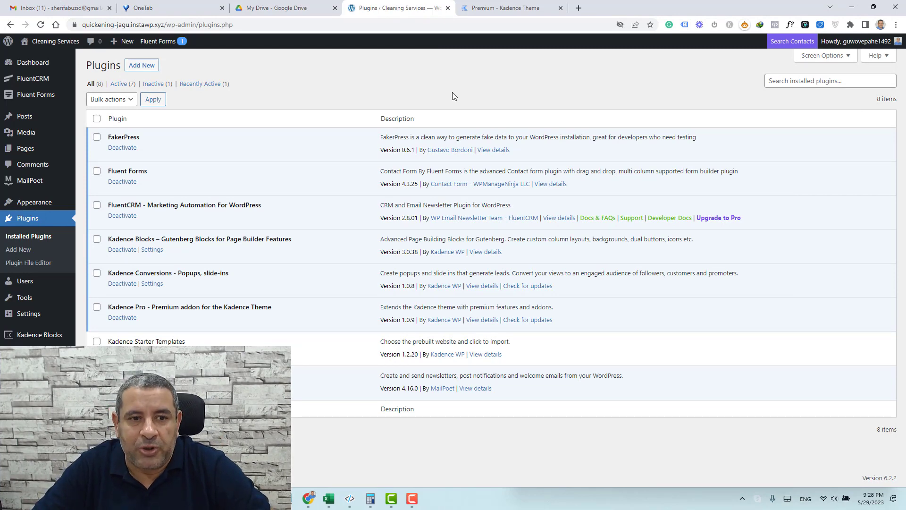
left_click(500, 7)
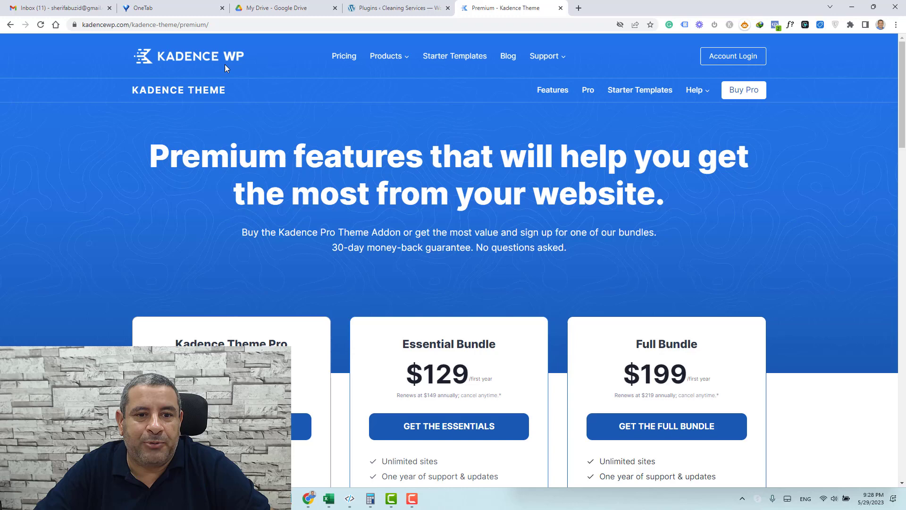
mouse_move(388, 60)
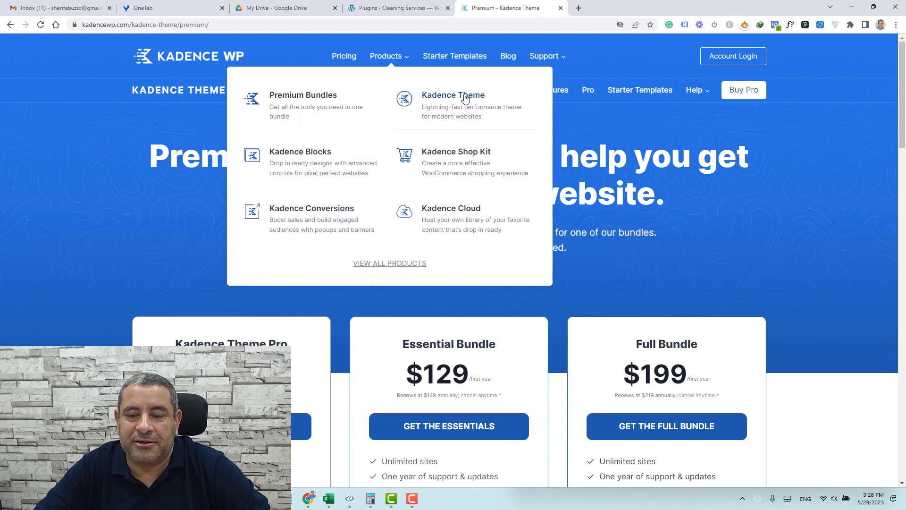
scroll(795, 217, "down", 4)
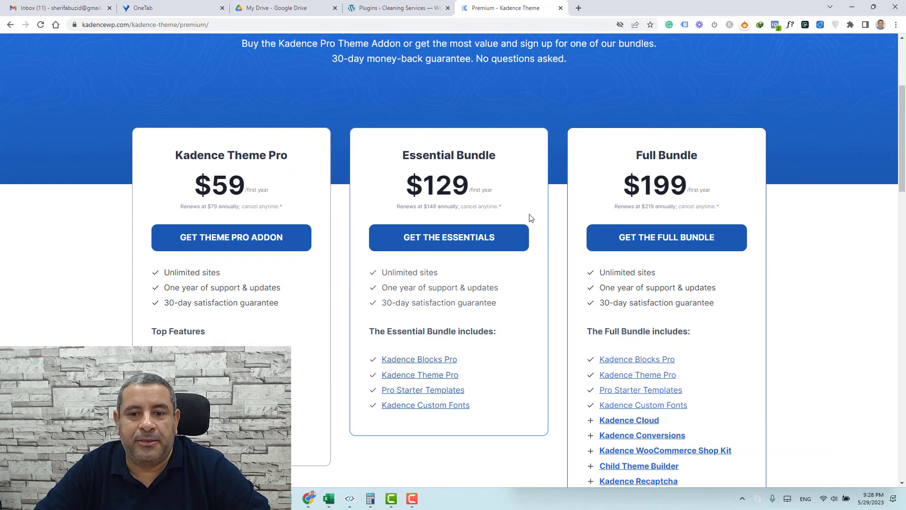
scroll(531, 218, "up", 5)
scroll(366, 252, "down", 3)
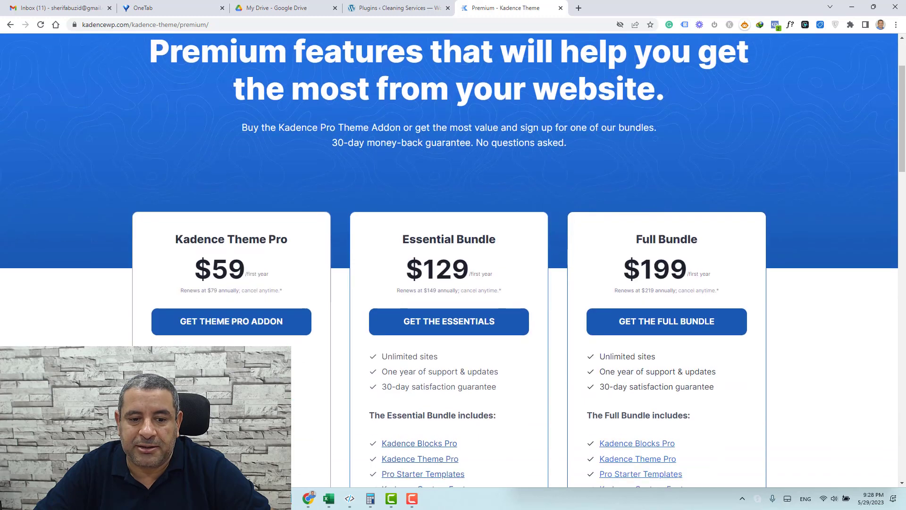
scroll(230, 205, "down", 1)
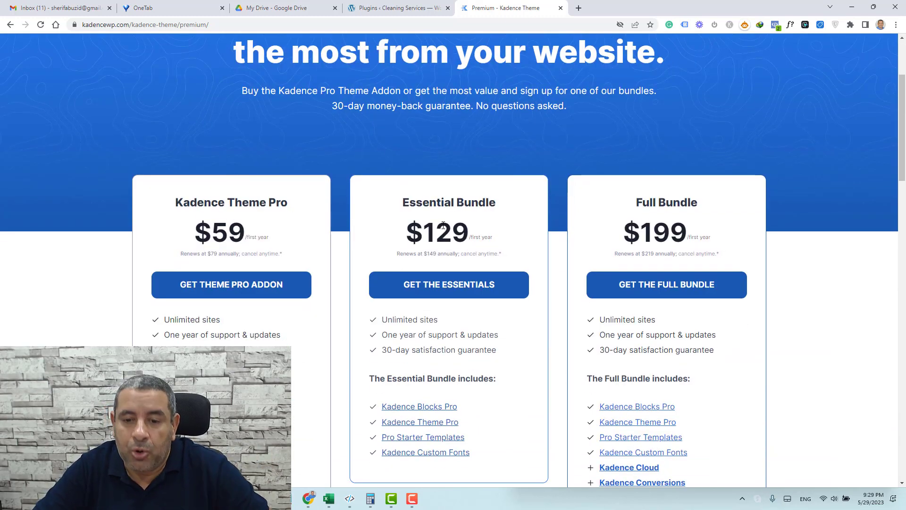
triple_click(450, 203)
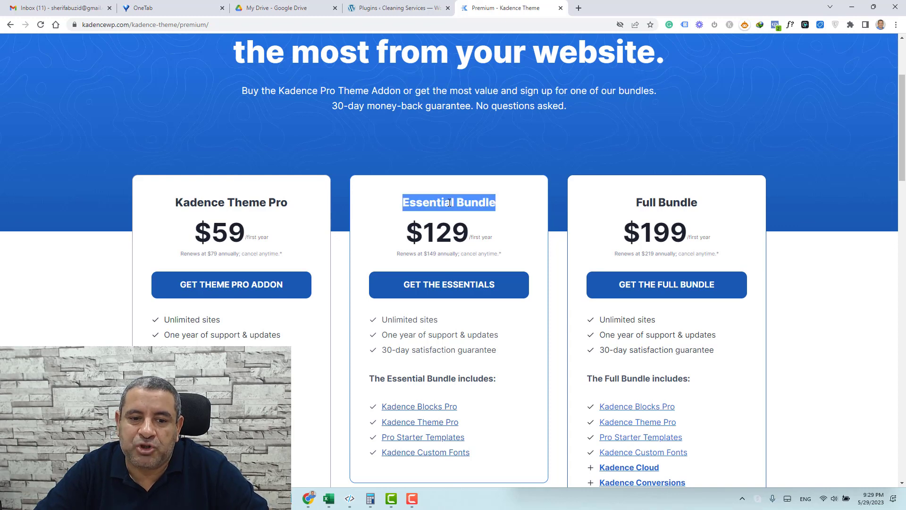
scroll(475, 403, "down", 3)
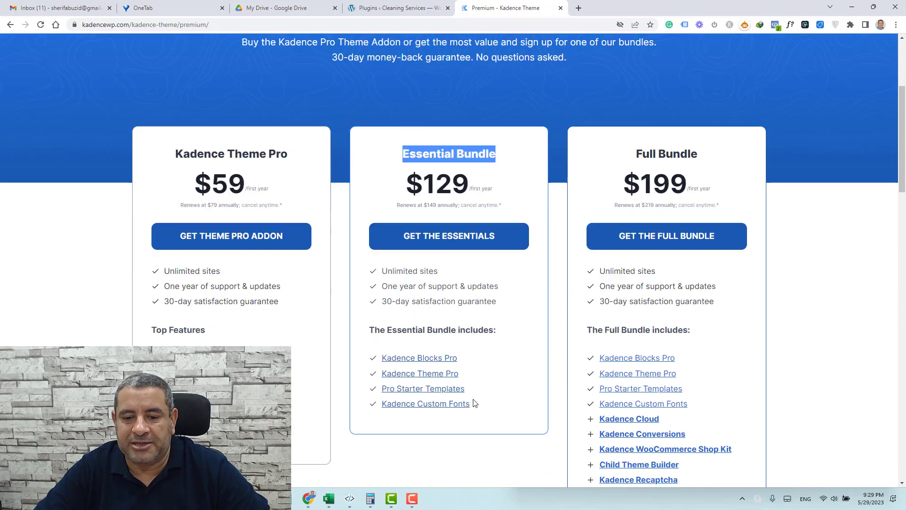
scroll(500, 305, "up", 5)
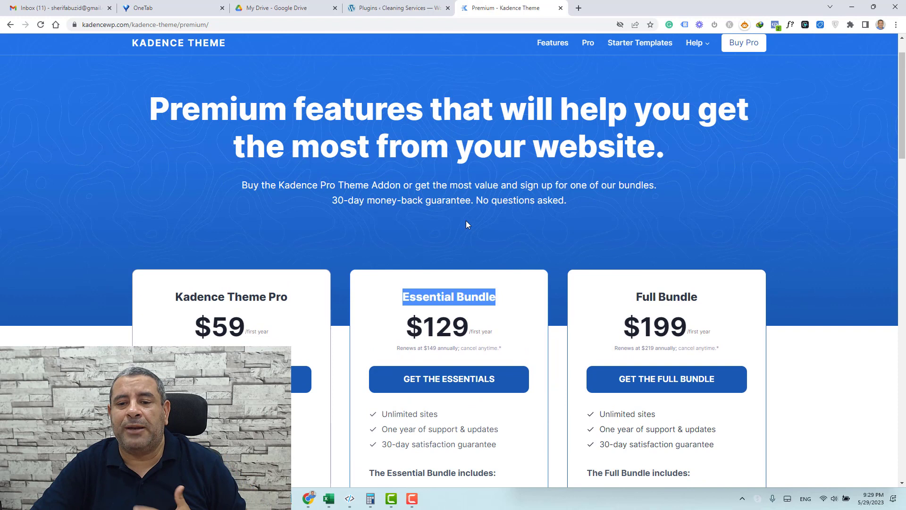
left_click(466, 204)
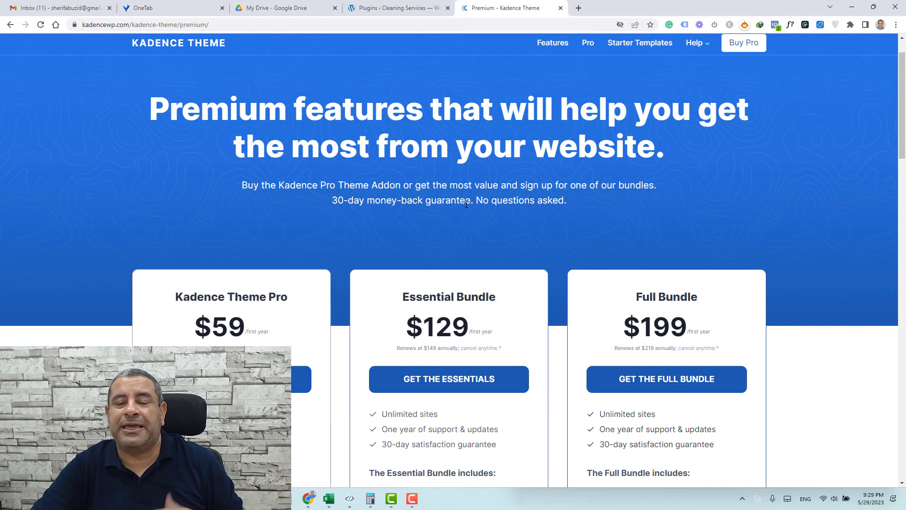
triple_click(259, 300)
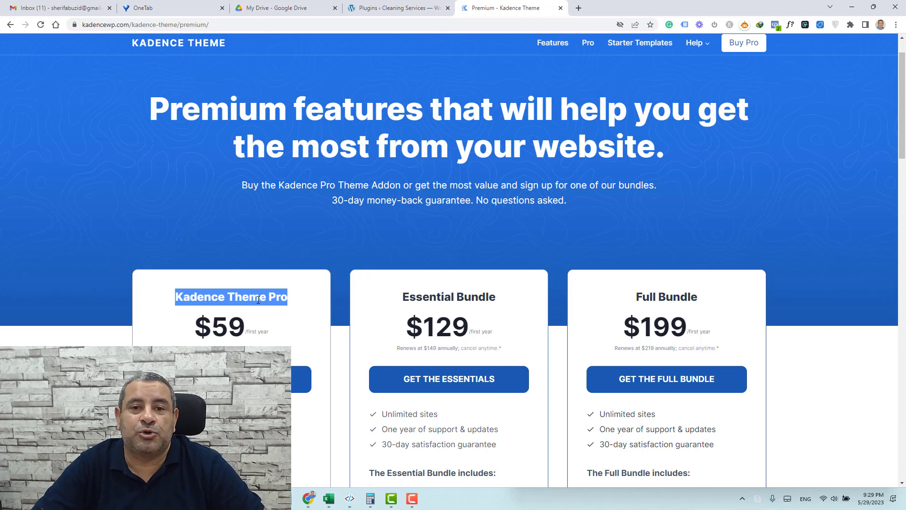
left_click(379, 12)
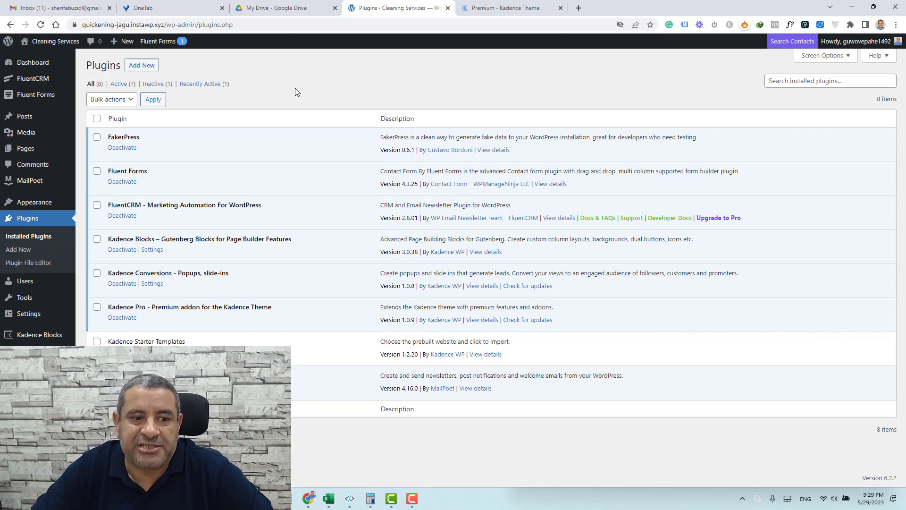
- Open the Kadence theme page under Appearance to view Pro Addons with Hooked Elements on
mouse_move(43, 207)
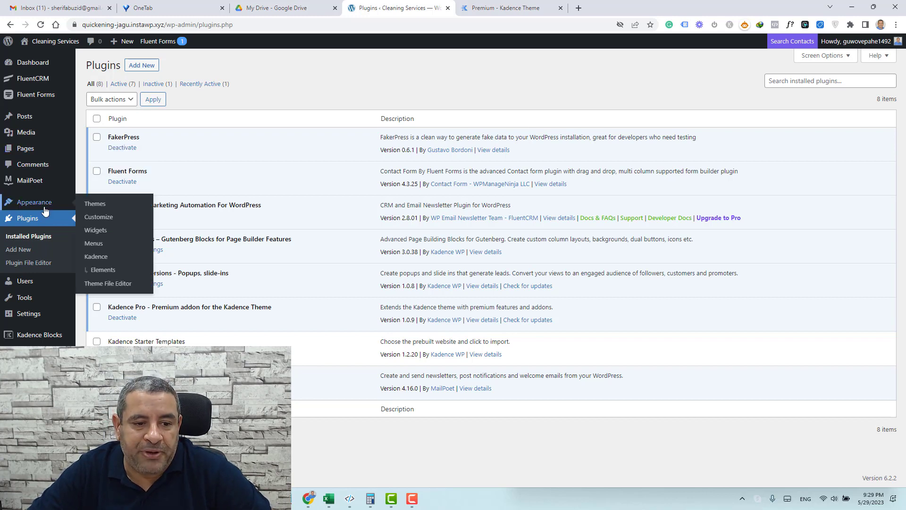
left_click(101, 262)
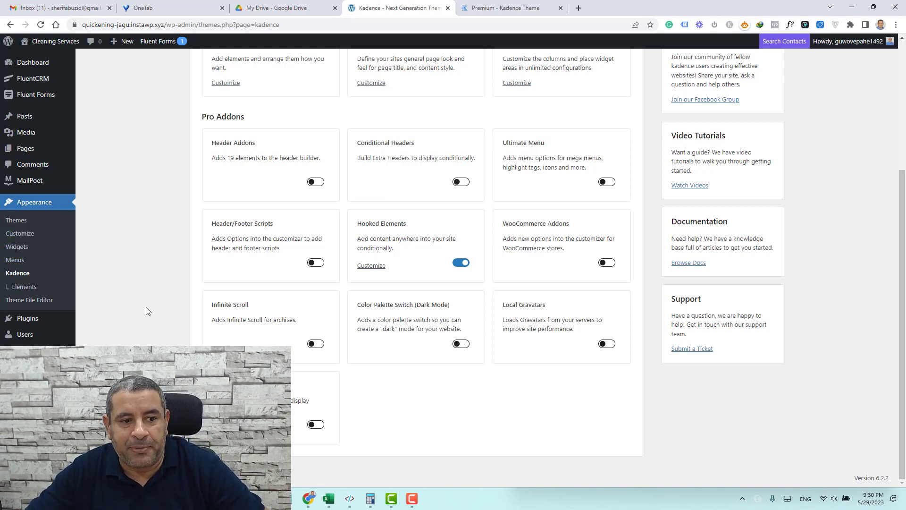
- Add a new Fixed Section element titled 'Special Discount' and begin editing its empty body
left_click(30, 287)
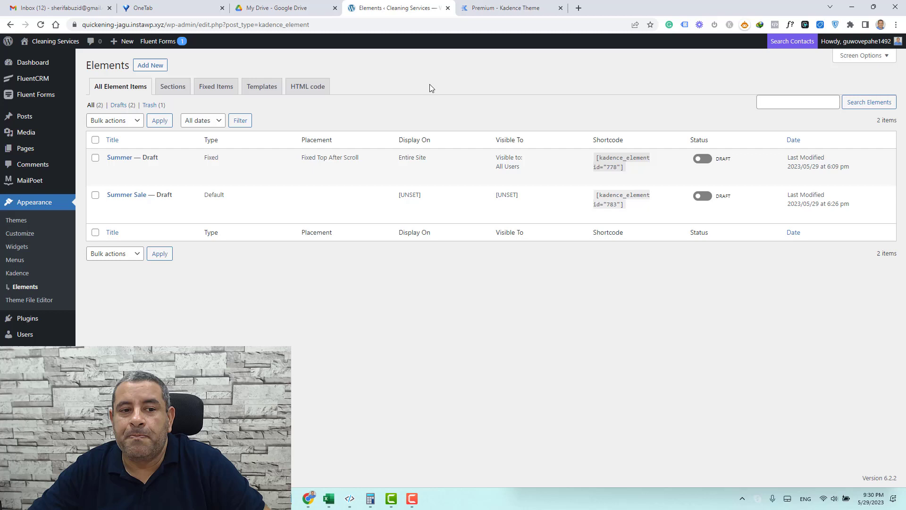
left_click(151, 65)
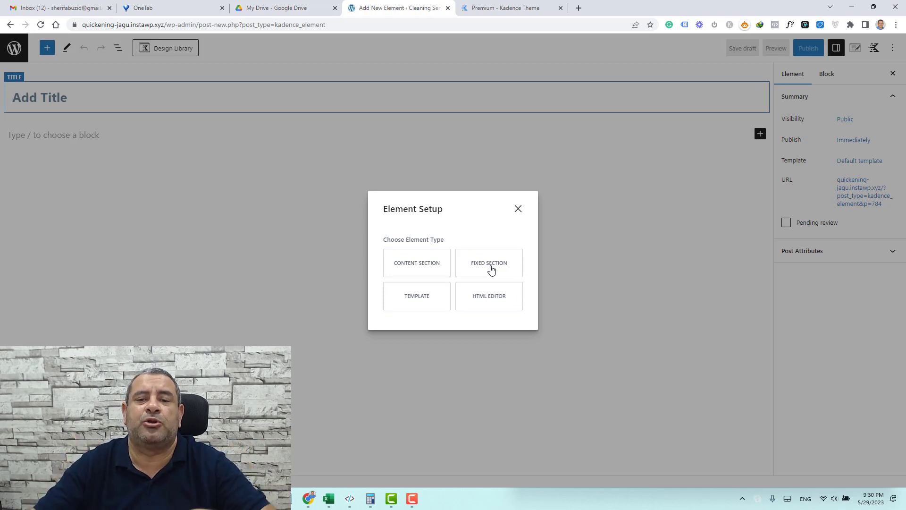
left_click(491, 269)
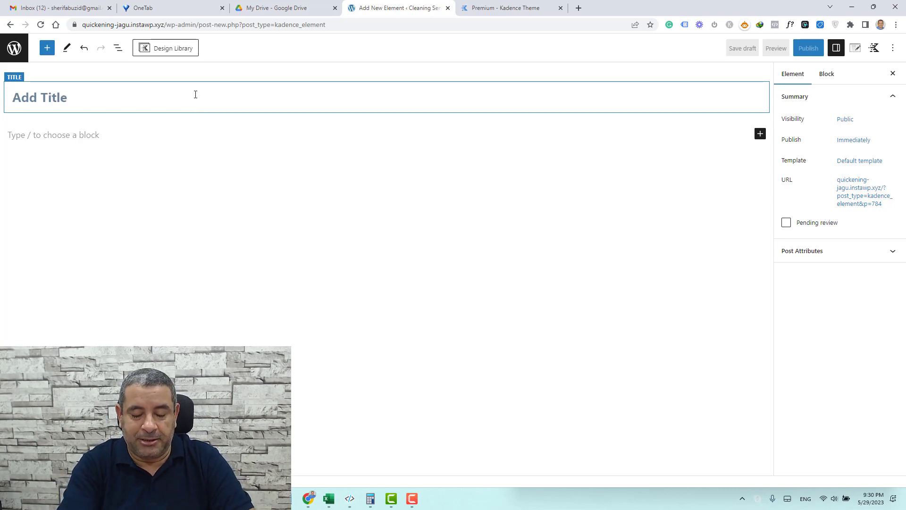
type("Special Discount")
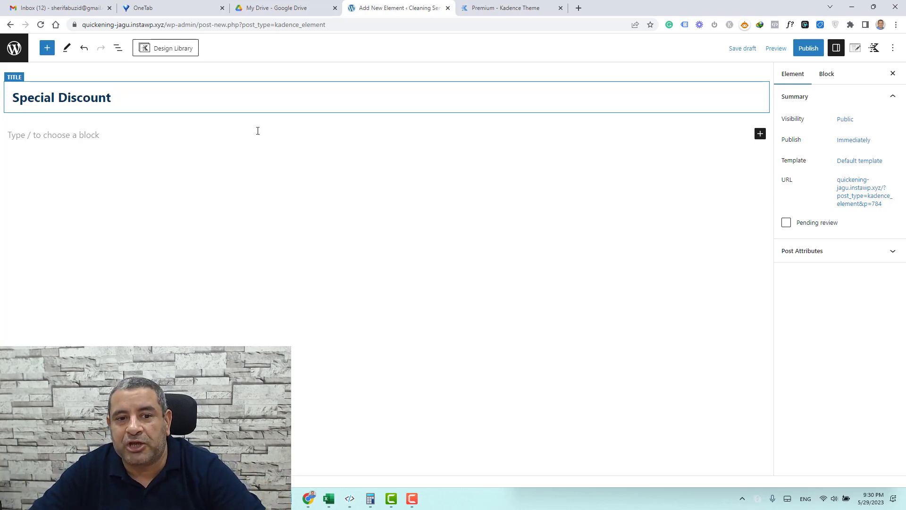
left_click(257, 131)
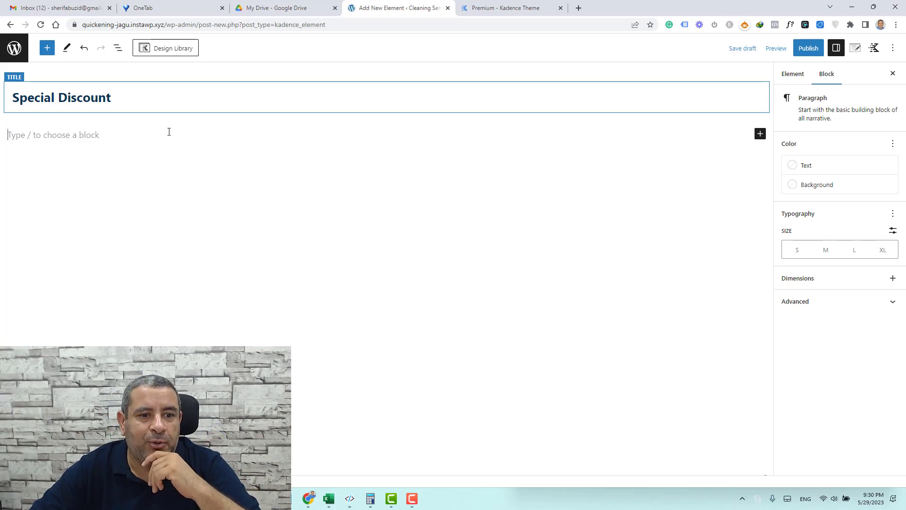
- Insert a Row Layout with two columns split 70/30
left_click(47, 48)
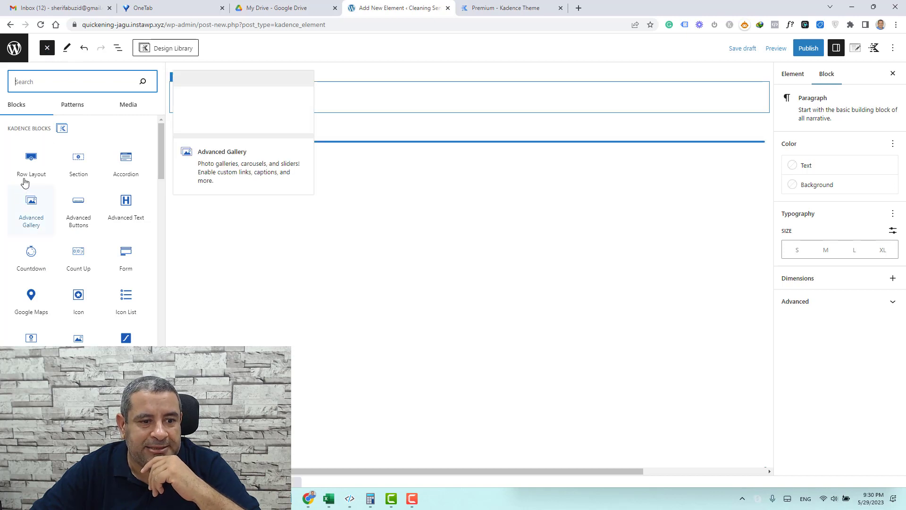
left_click_drag(28, 176, 461, 141)
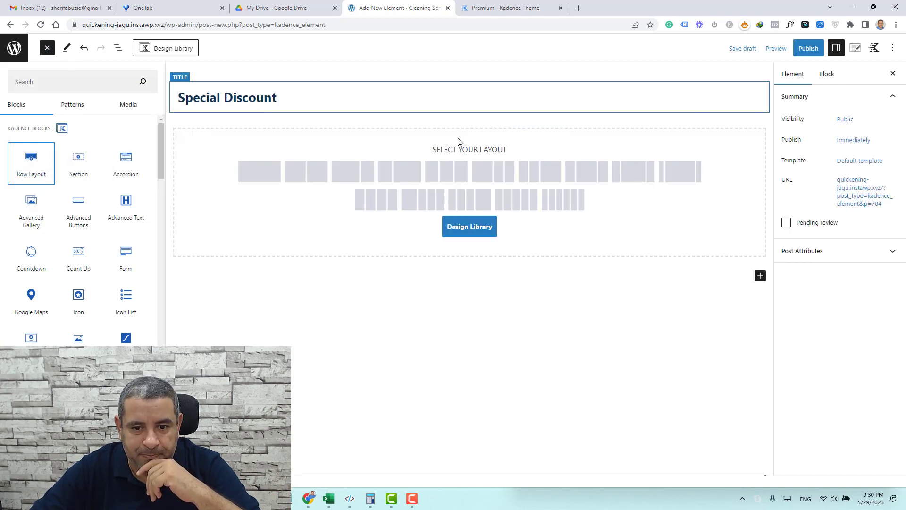
left_click(314, 181)
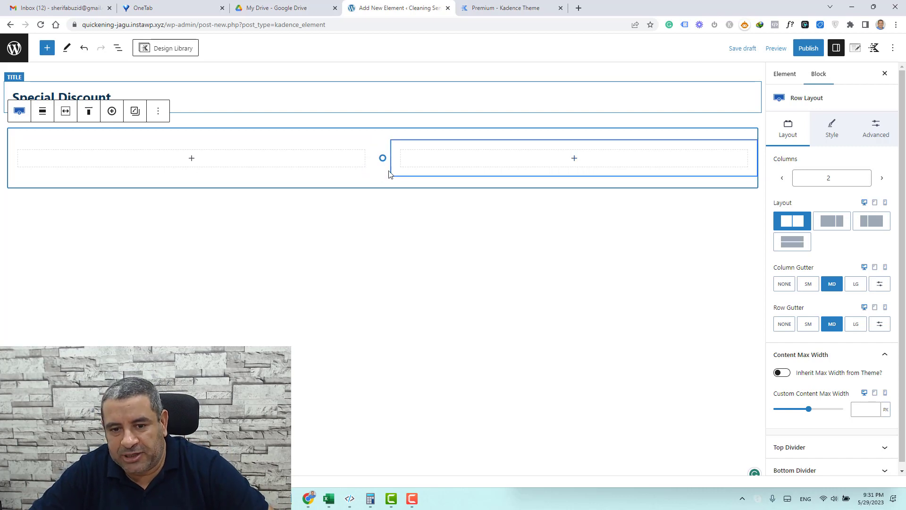
mouse_move(387, 171)
left_click_drag(387, 171, 549, 171)
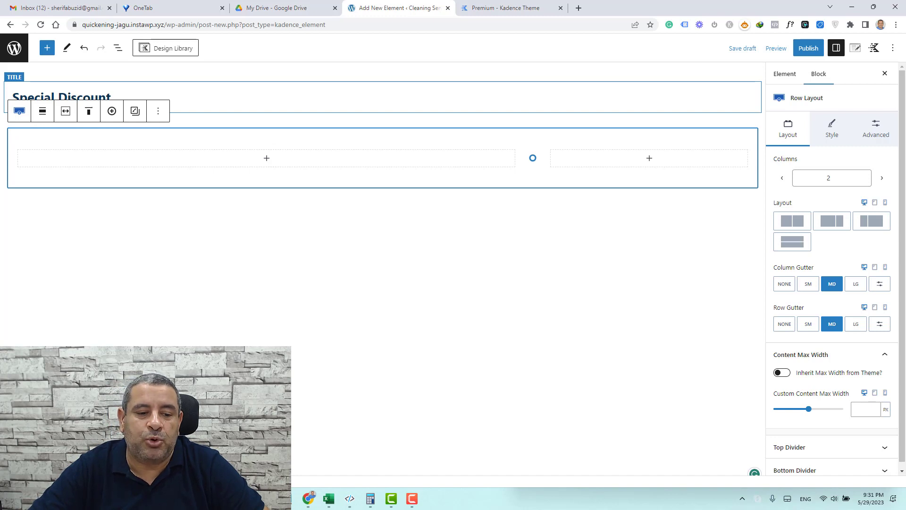
- Set the row's background colour to the 00B2D4 blue preset
left_click(833, 129)
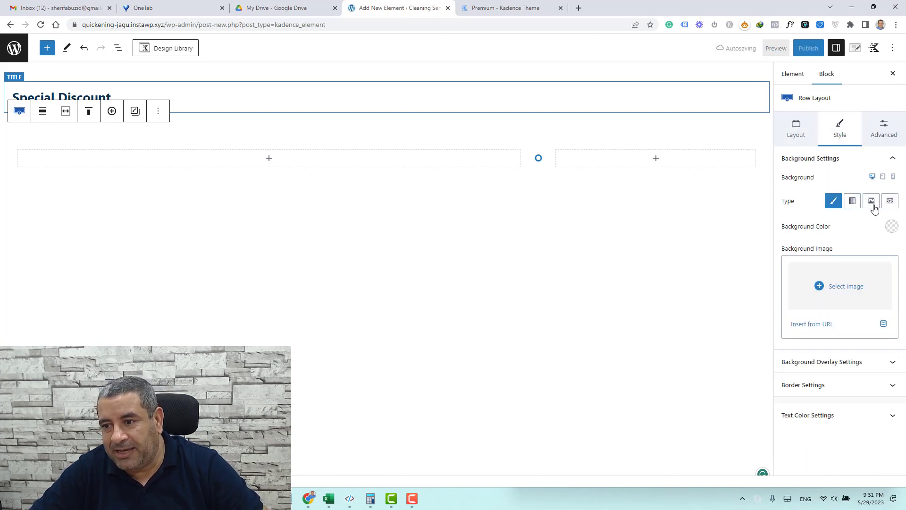
left_click(891, 226)
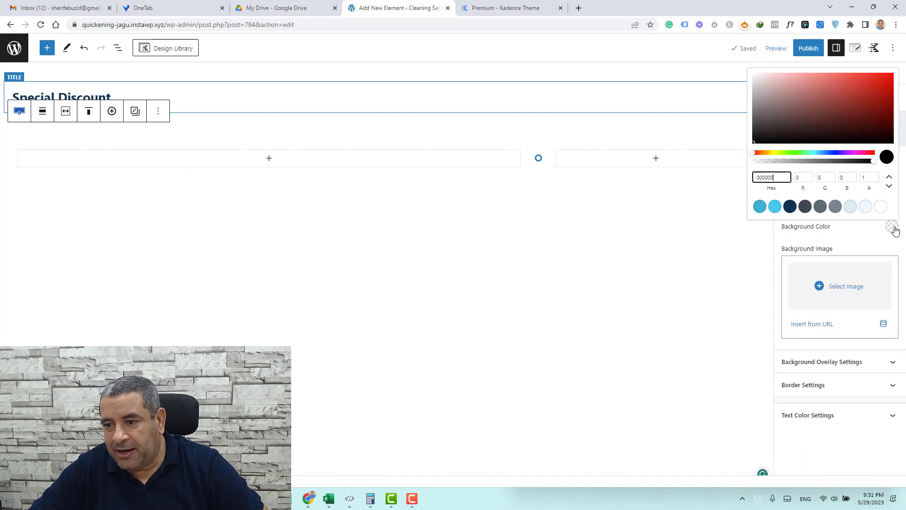
left_click(760, 206)
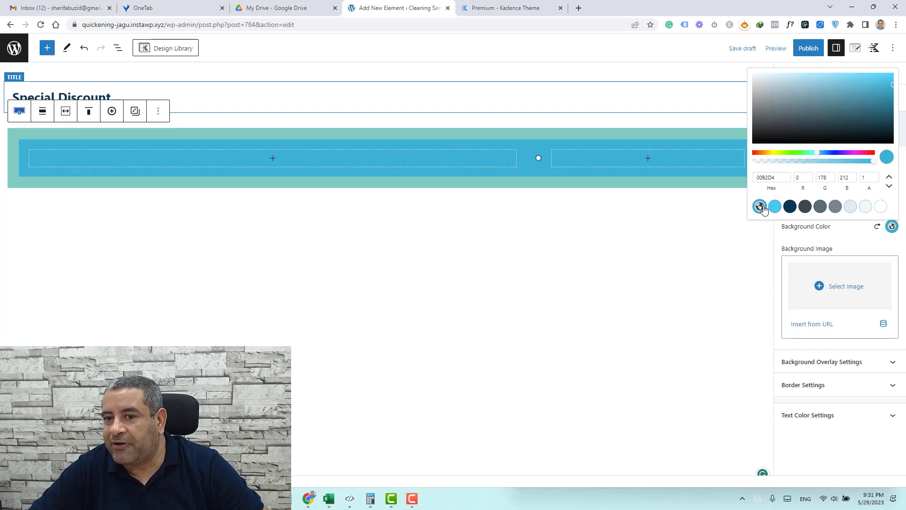
left_click(838, 243)
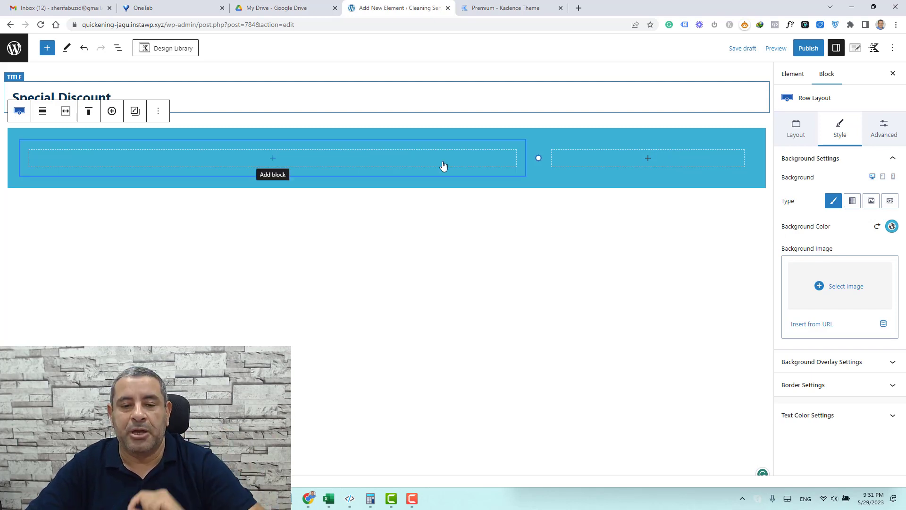
- Insert a Countdown in the left column ending on June 5, 2023
left_click(292, 161)
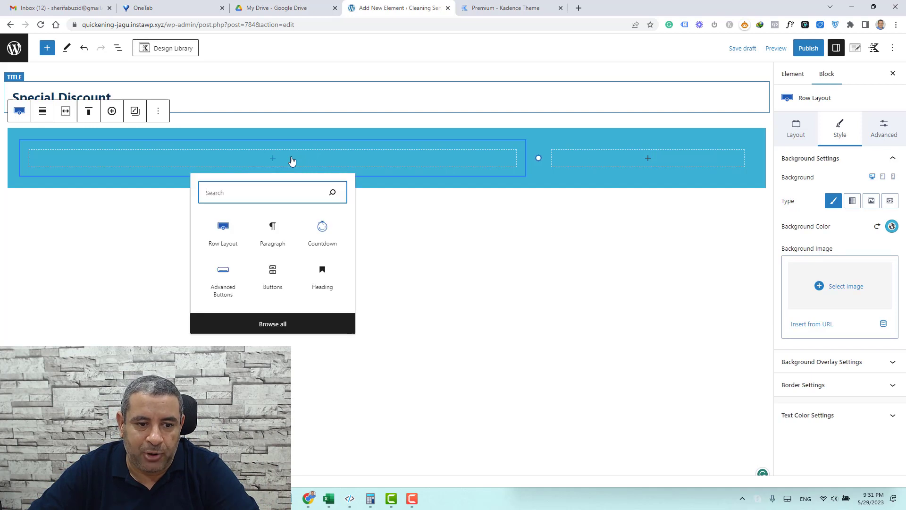
type("count")
left_click(222, 226)
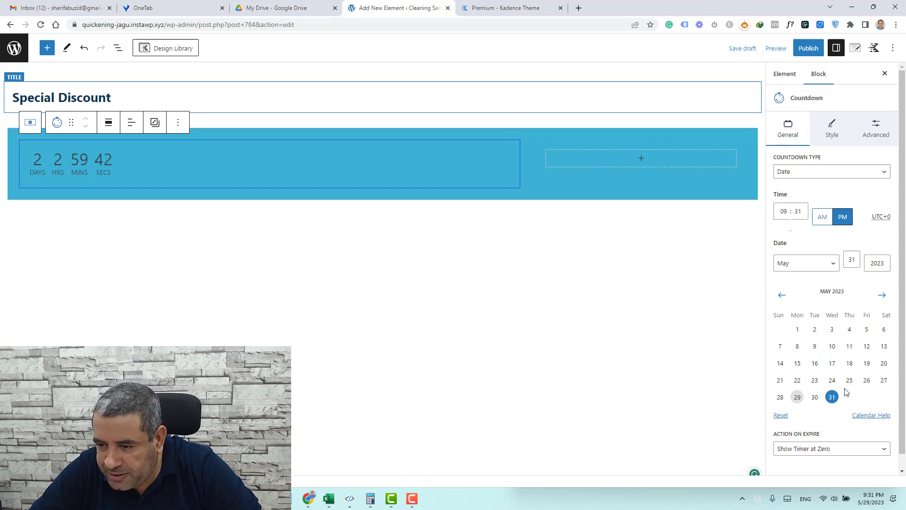
left_click(881, 295)
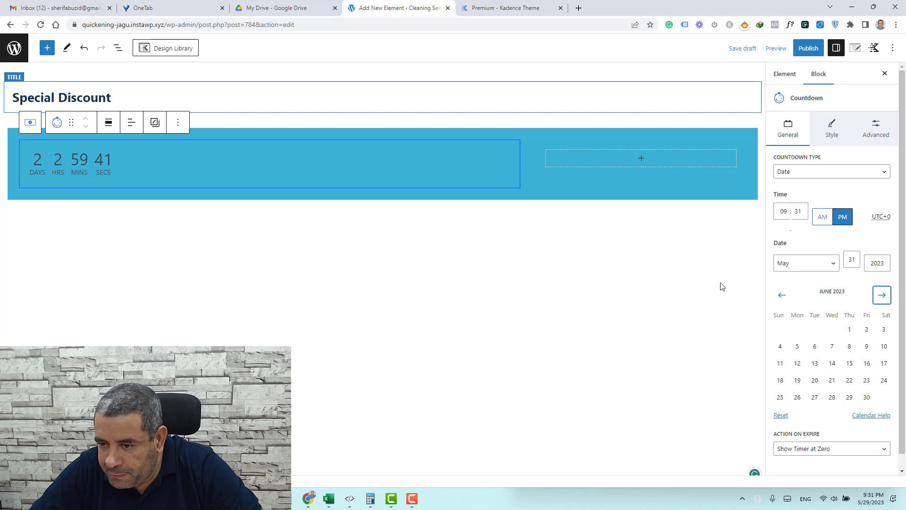
left_click(817, 348)
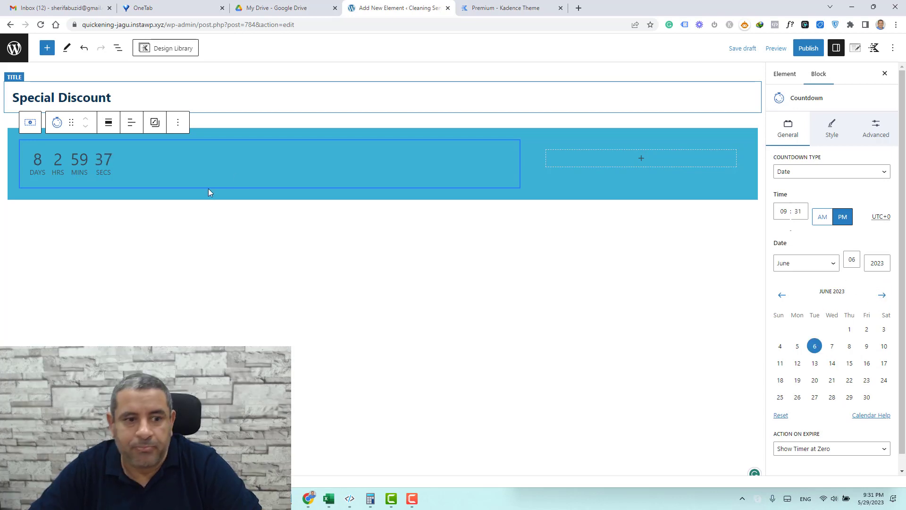
key("Left")
key("Return")
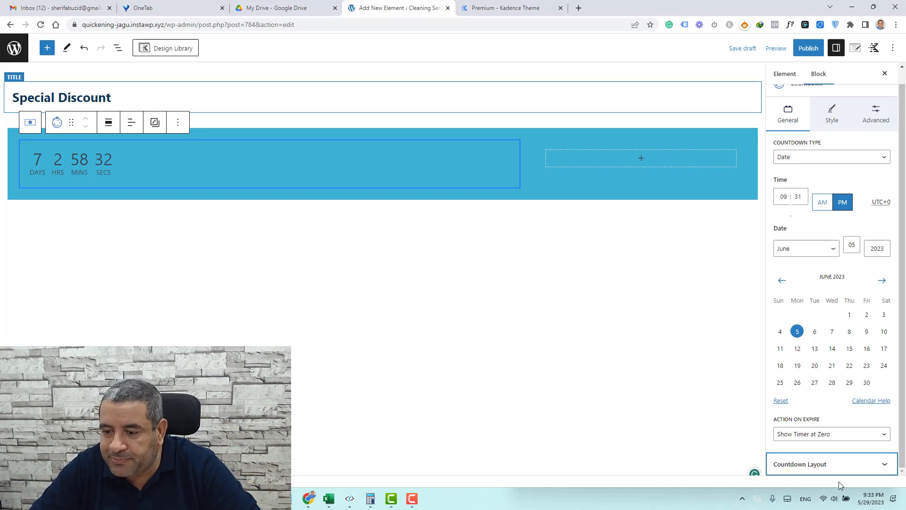
- Add pre-text announcing 25% off before the countdown and set its layout to Inline
left_click(836, 464)
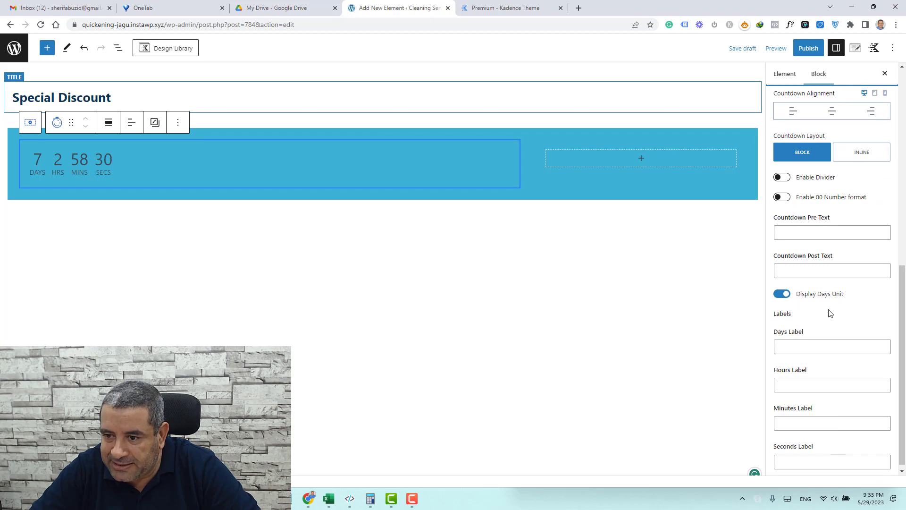
left_click(816, 233)
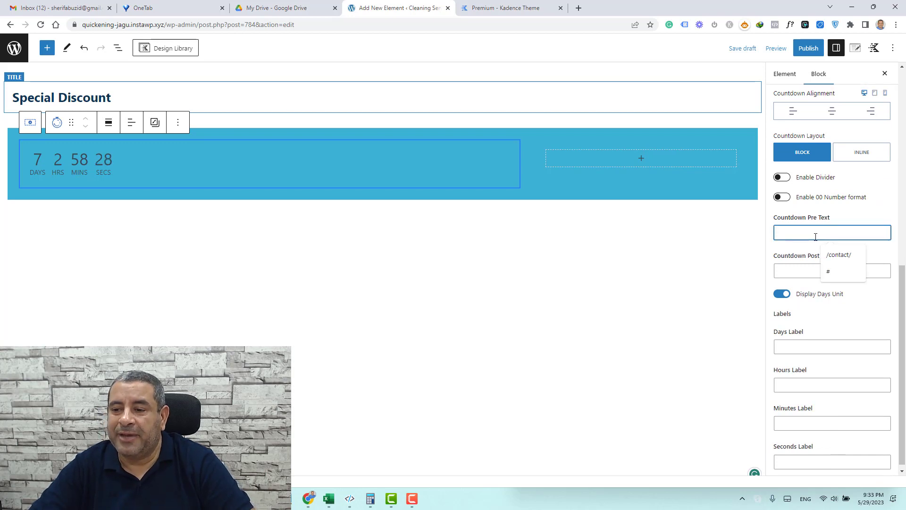
type("Hurry! Time is runing out to get the best savings of the year 25% off! The offer Ends after")
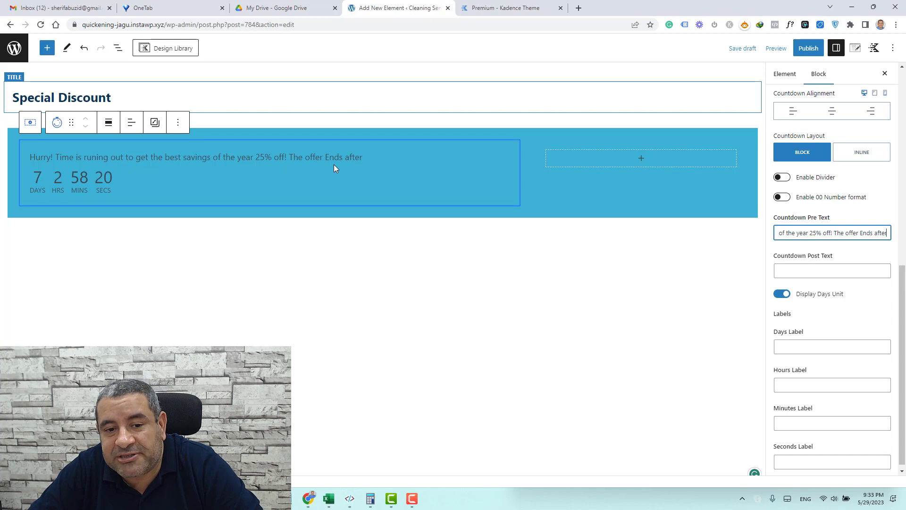
left_click(443, 179)
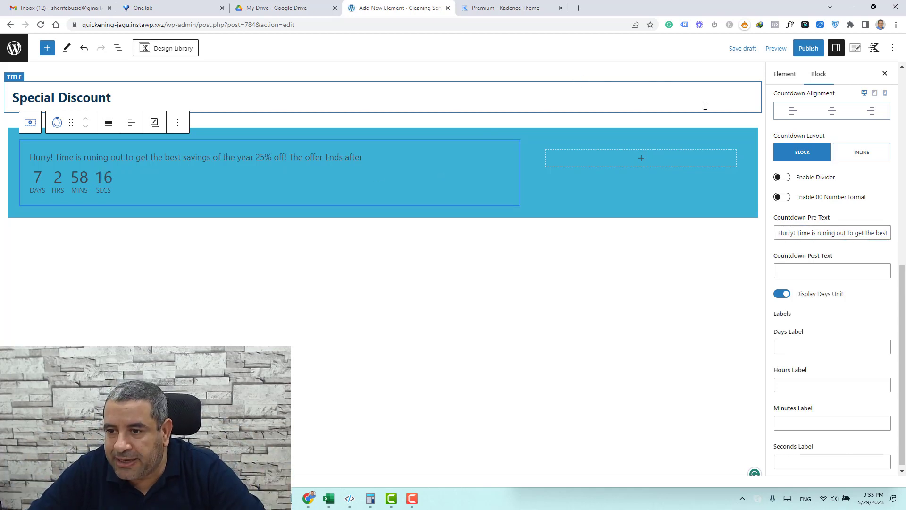
left_click(850, 156)
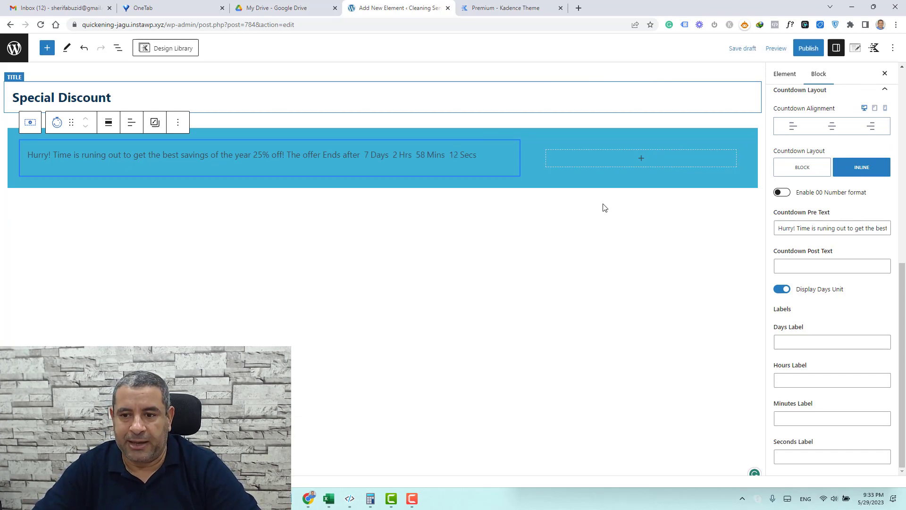
scroll(801, 285, "up", 1)
scroll(801, 284, "up", 4)
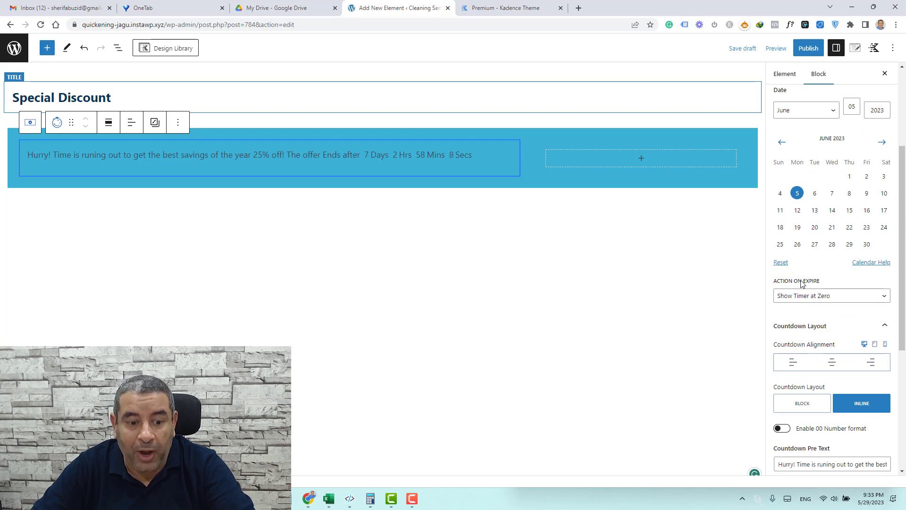
- Set the Row Layout's text colour to white
left_click(699, 320)
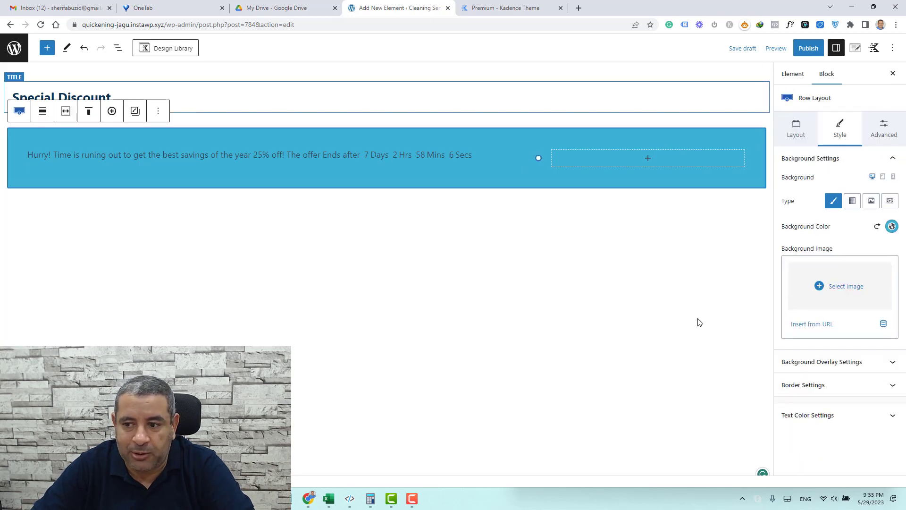
left_click(862, 420)
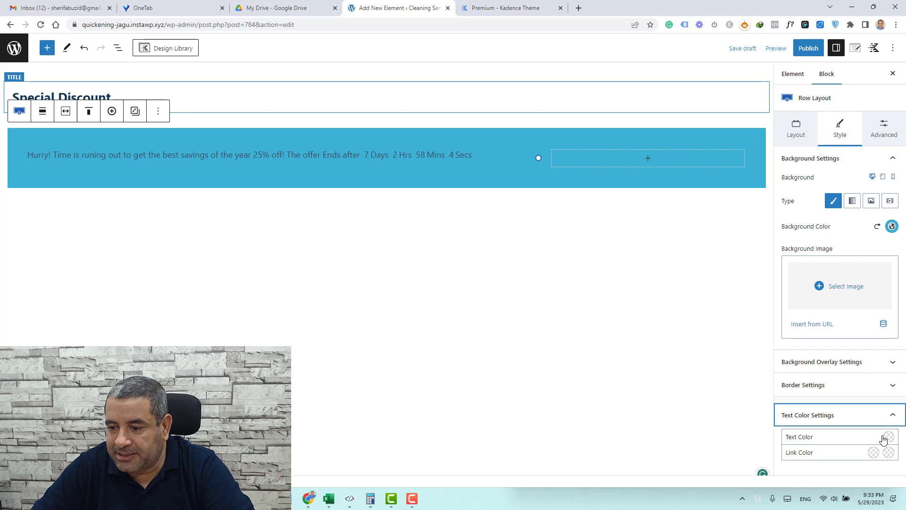
left_click(887, 435)
left_click(878, 419)
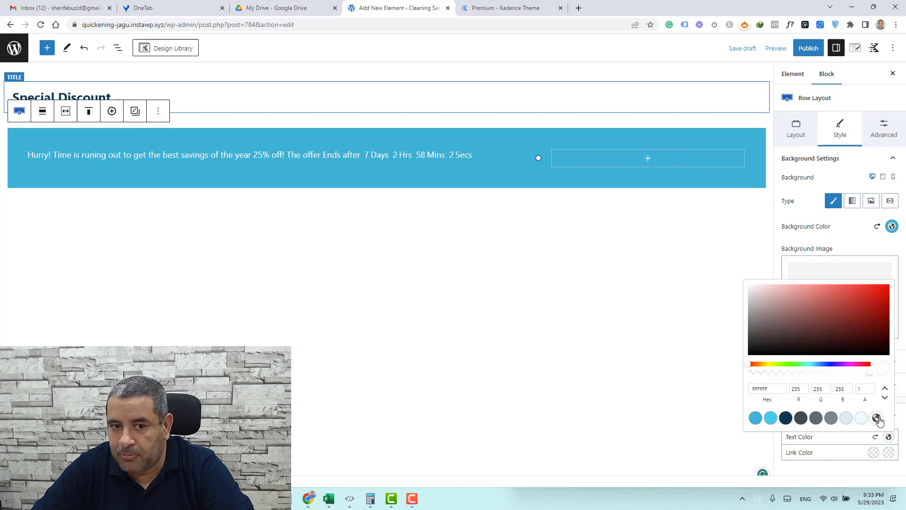
- Add a 'Get The Discount Now!' Advanced Button in the right column linked to Contact
left_click(732, 162)
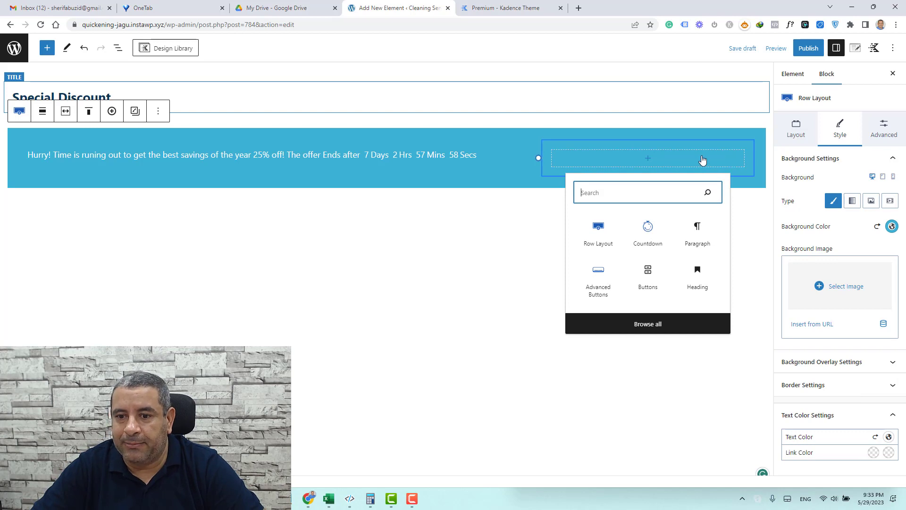
type("but")
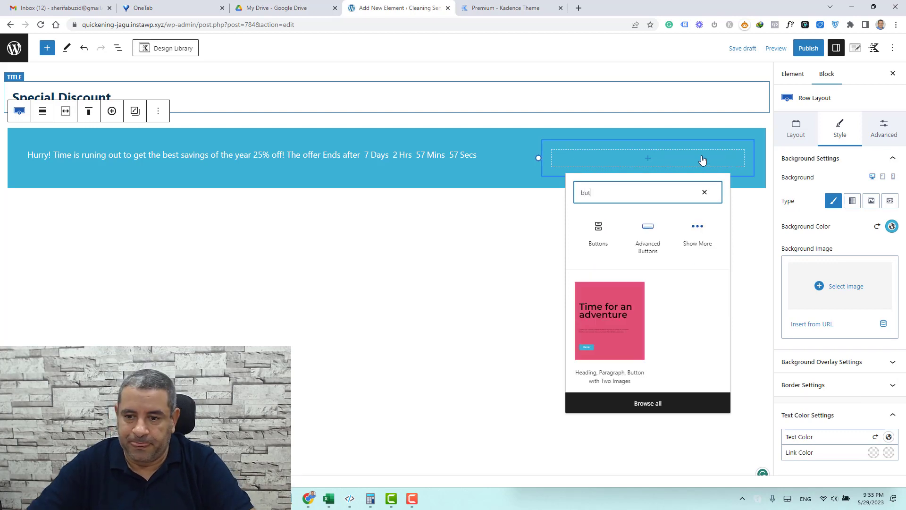
left_click(656, 256)
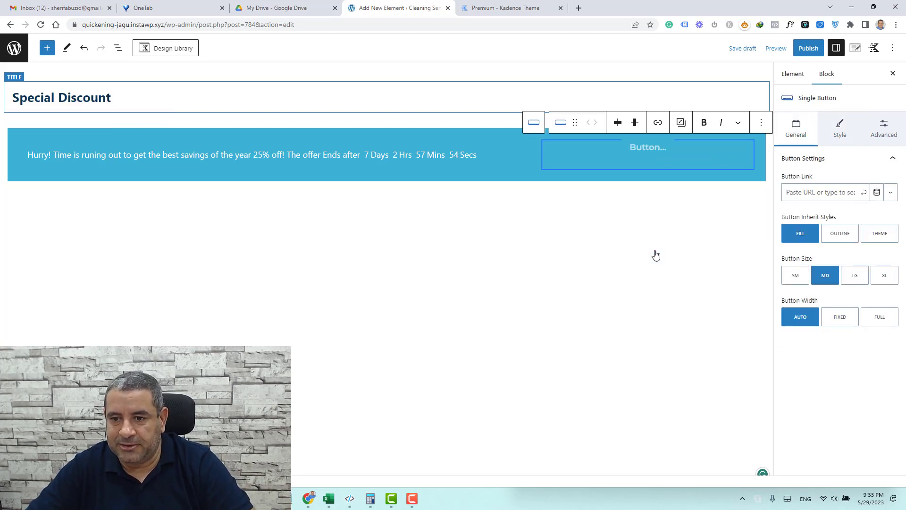
type("G")
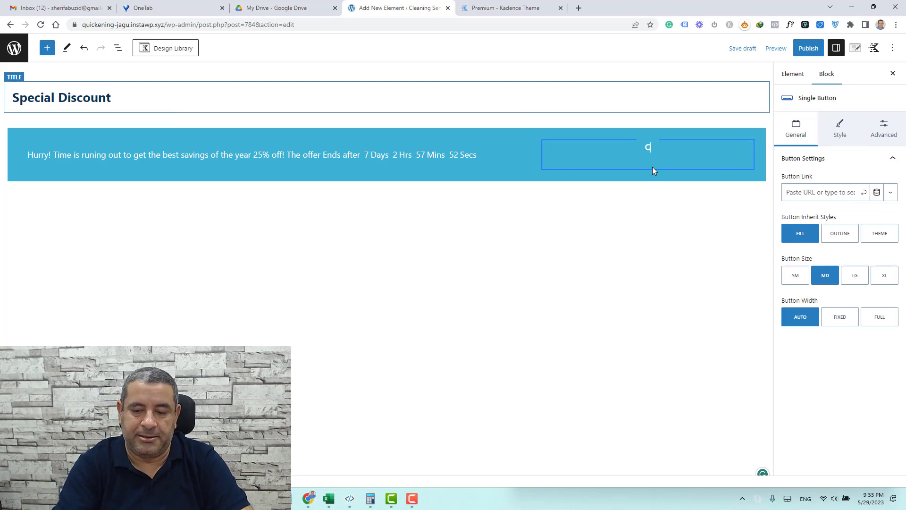
type("et The Disc")
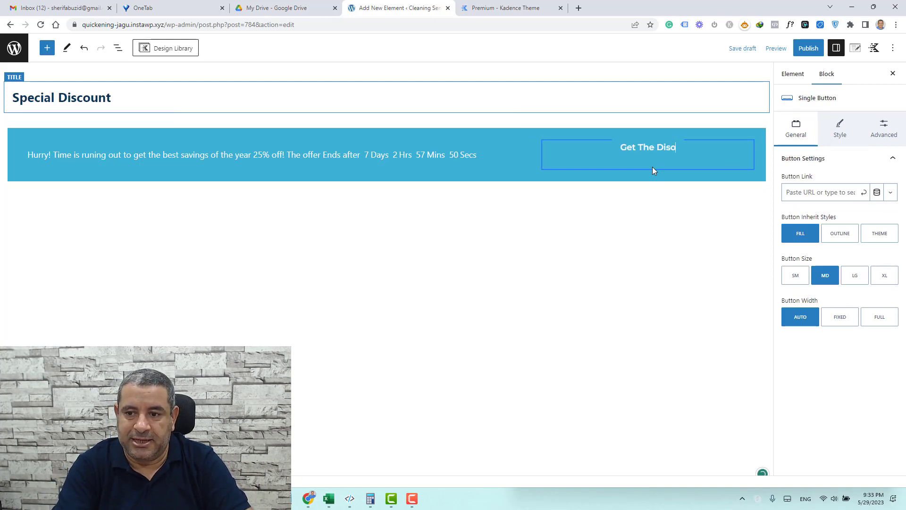
type("ount Now")
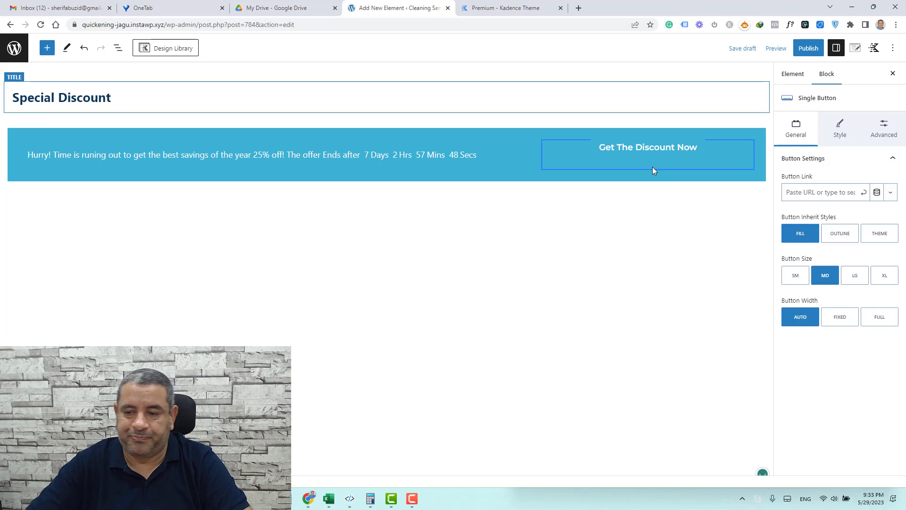
type("!")
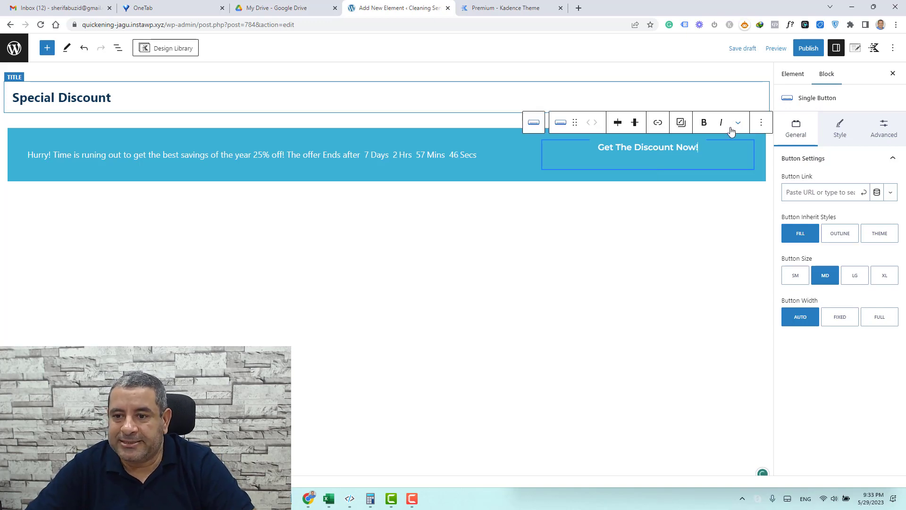
left_click(658, 124)
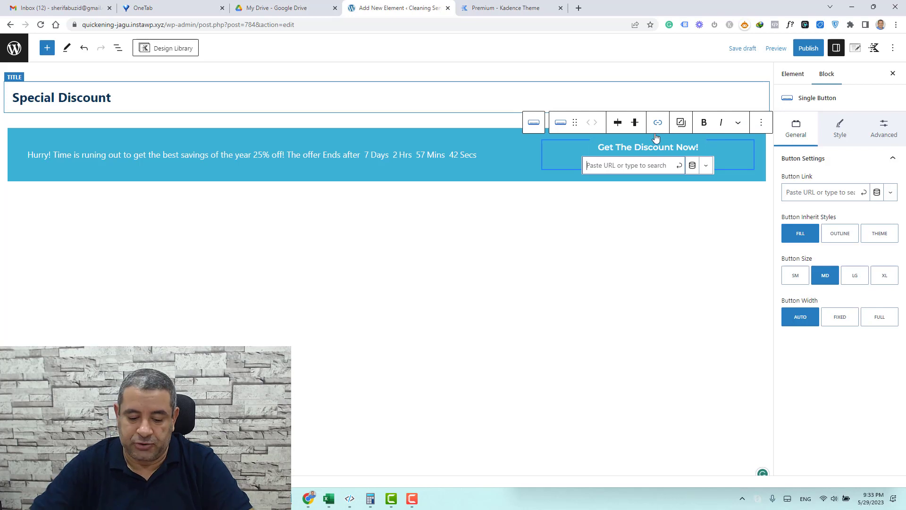
type("con")
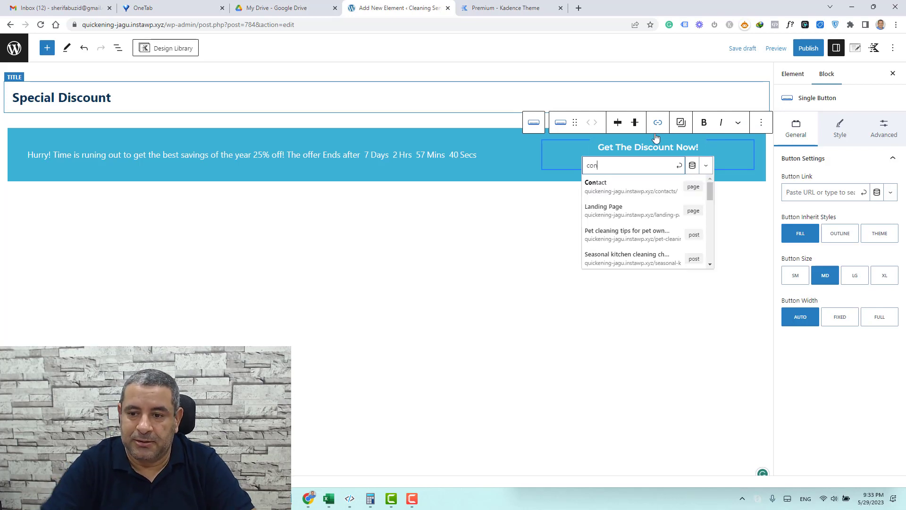
left_click(616, 187)
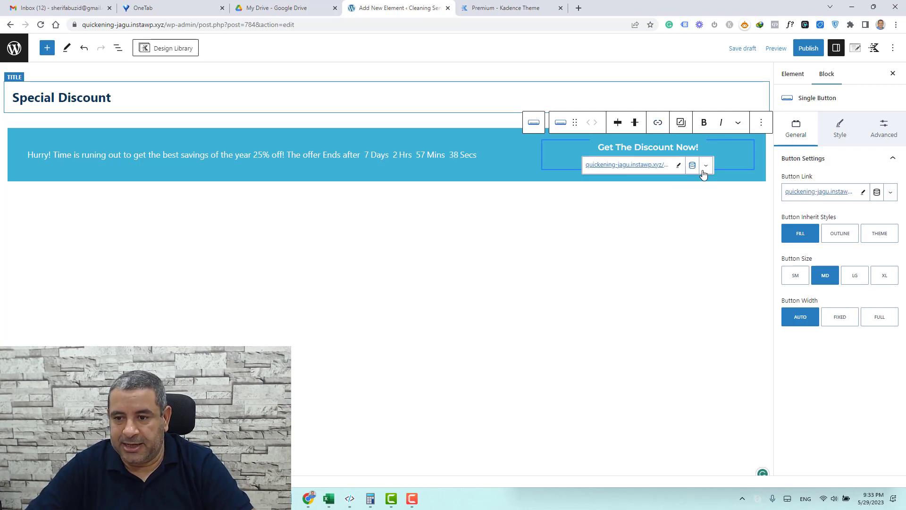
left_click(739, 178)
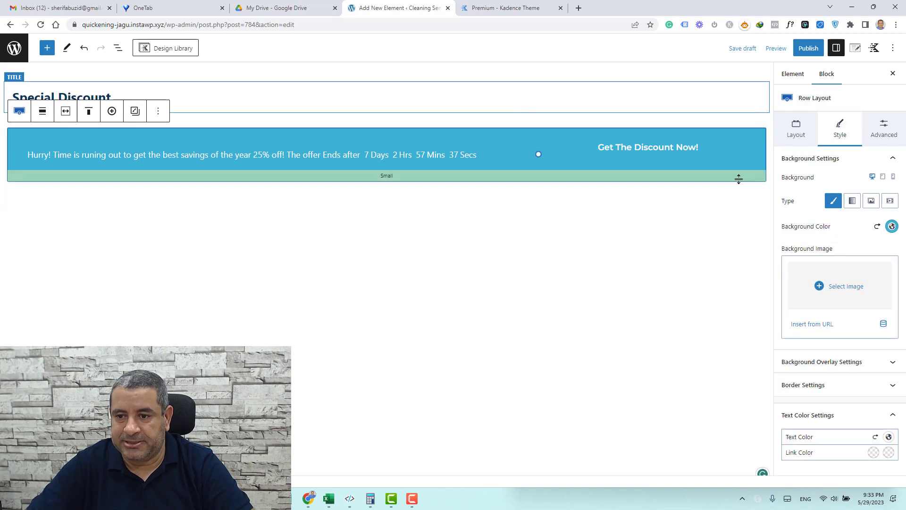
- Set the 'Get The Discount Now!' button background to the 003554 navy swatch
left_click(706, 152)
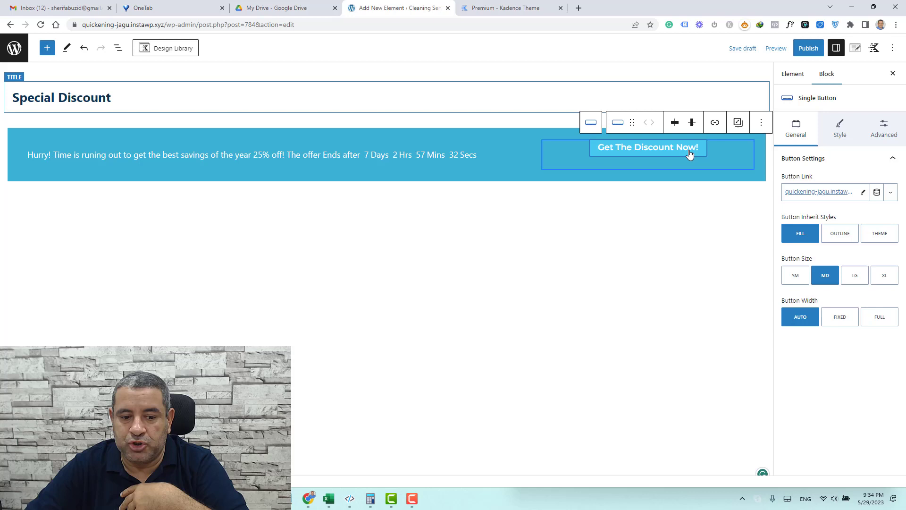
left_click(839, 130)
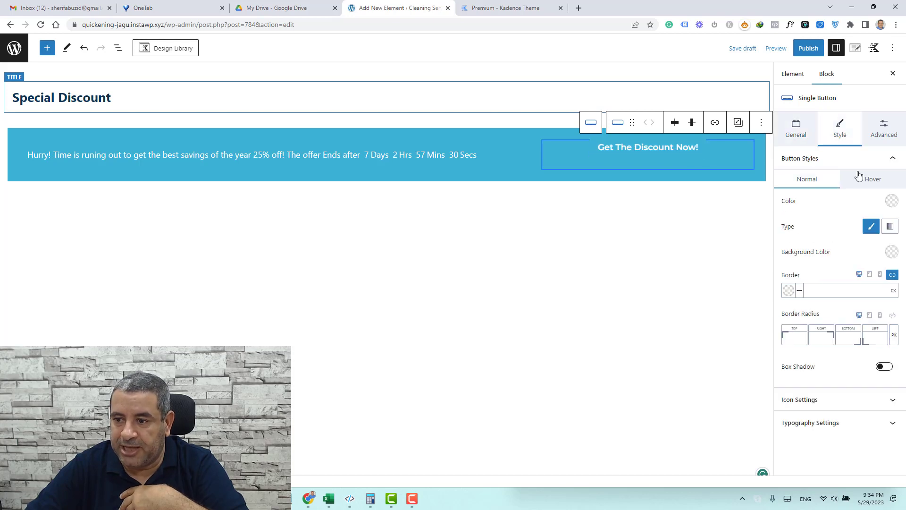
left_click(892, 203)
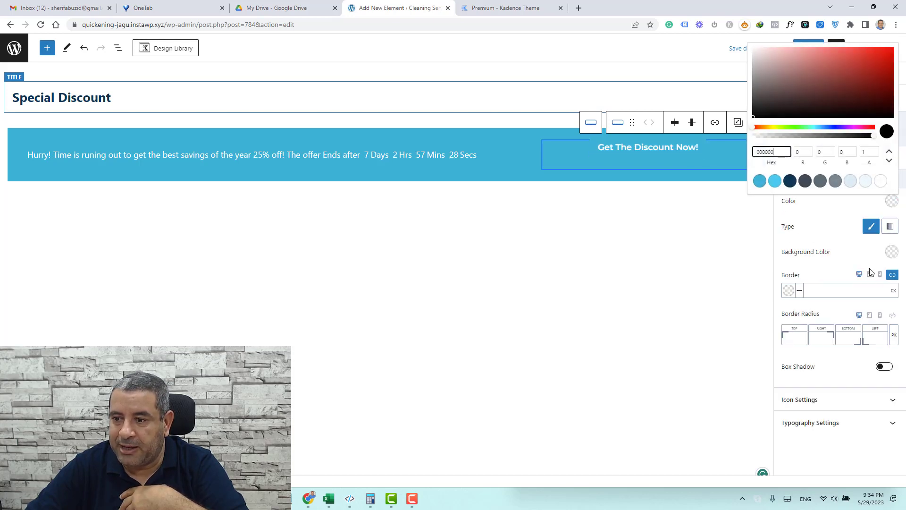
left_click(888, 255)
left_click(888, 256)
left_click(789, 232)
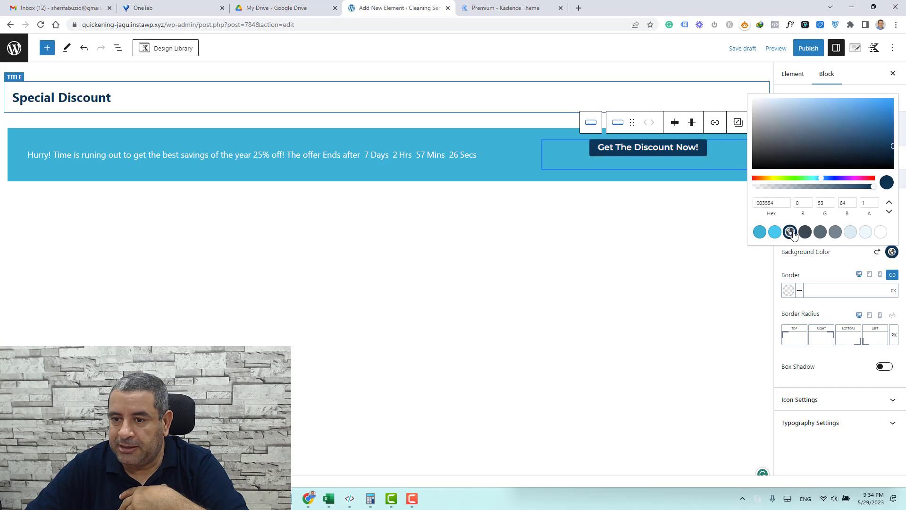
left_click(813, 248)
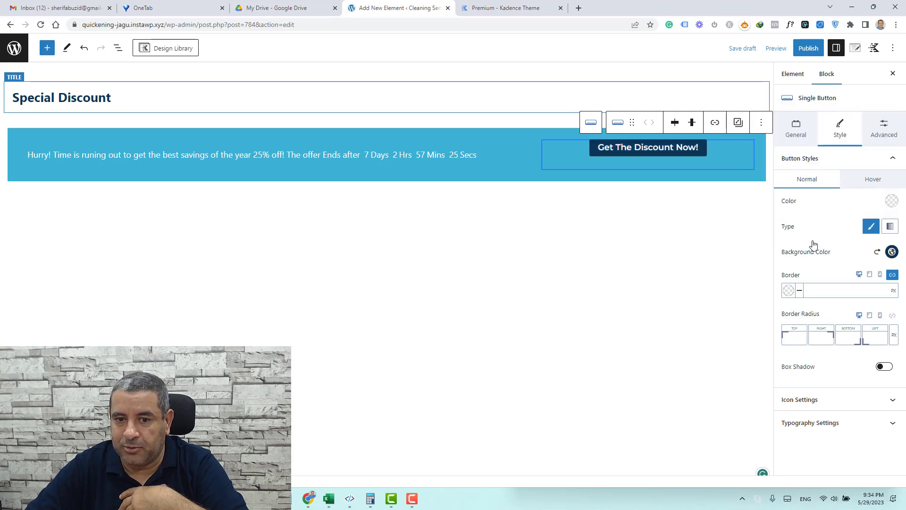
- Shrink the row's top padding, set bottom padding to 2X Small, and vertically centre its content
left_click(488, 138)
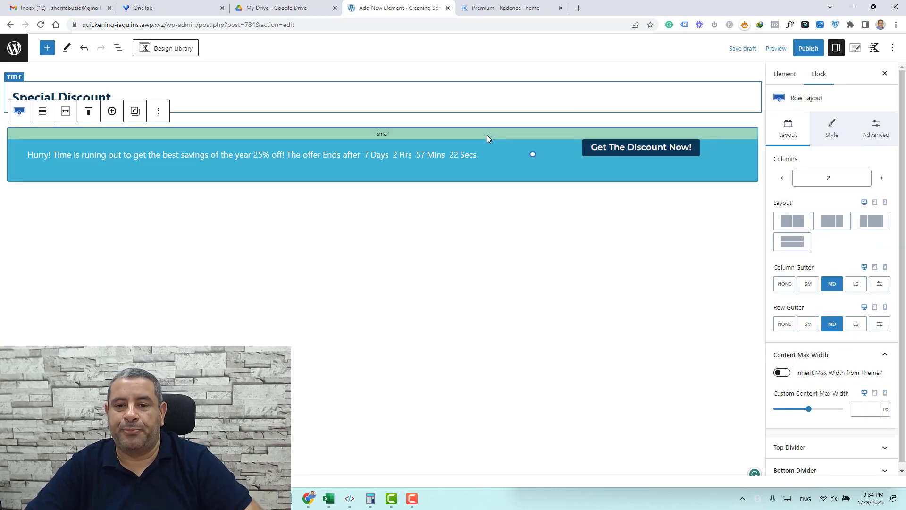
left_click_drag(485, 135, 484, 127)
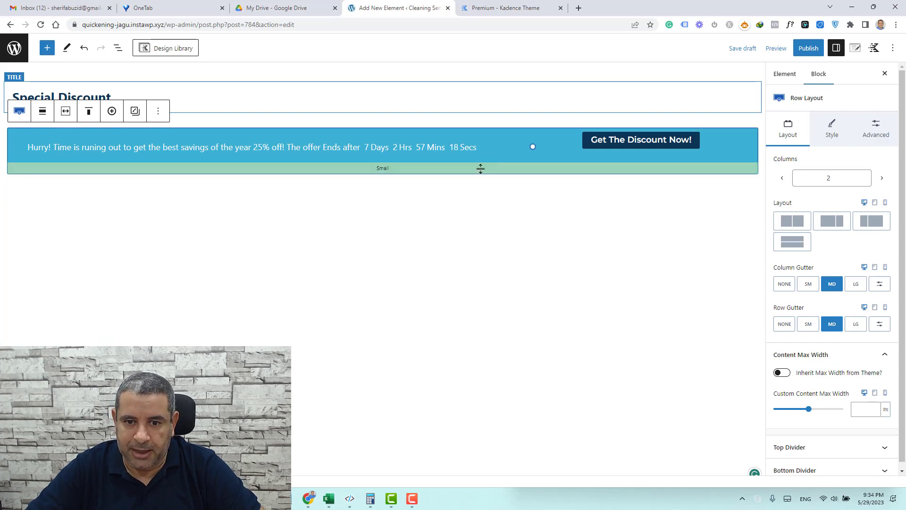
left_click_drag(480, 168, 482, 165)
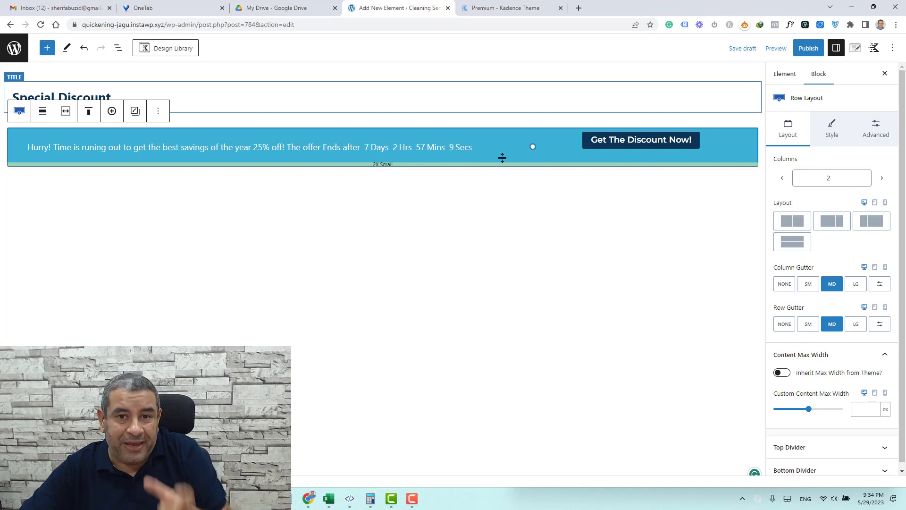
left_click(88, 113)
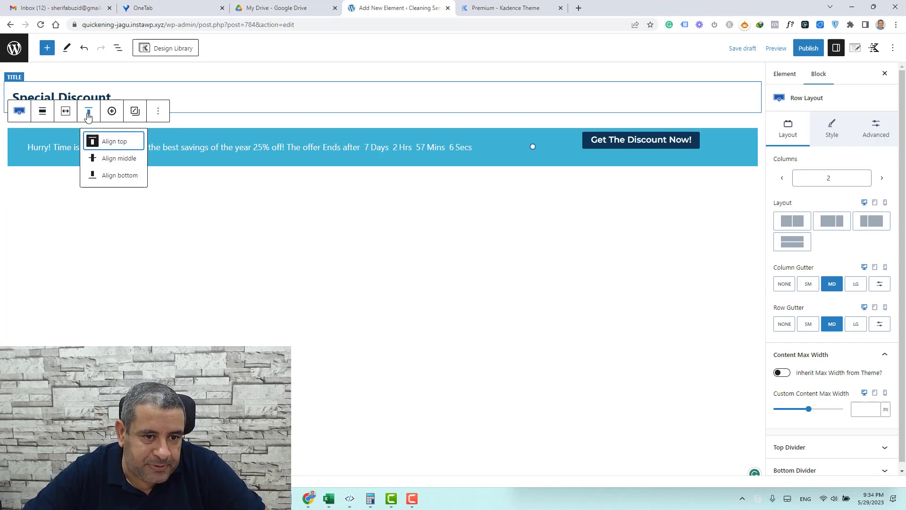
left_click(115, 159)
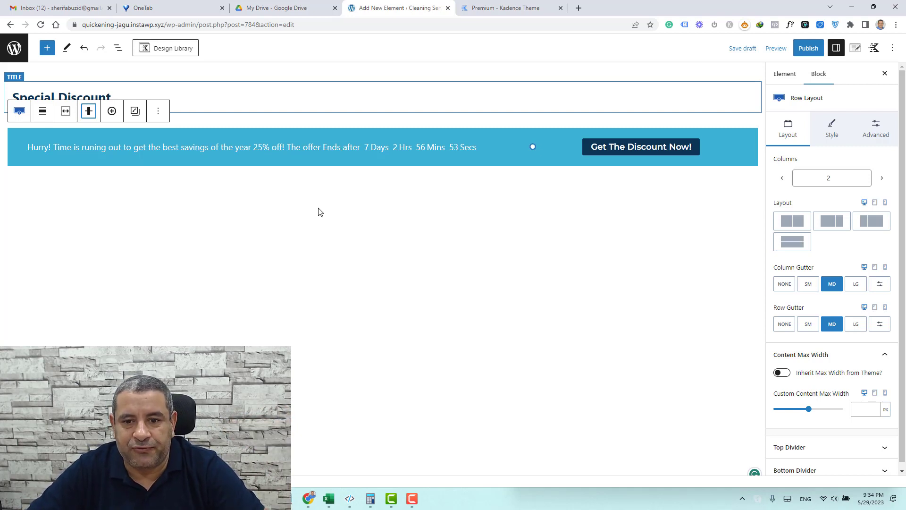
- Align the banner row Full width and turn on 'Inherit Max Width from Theme?'
left_click(42, 113)
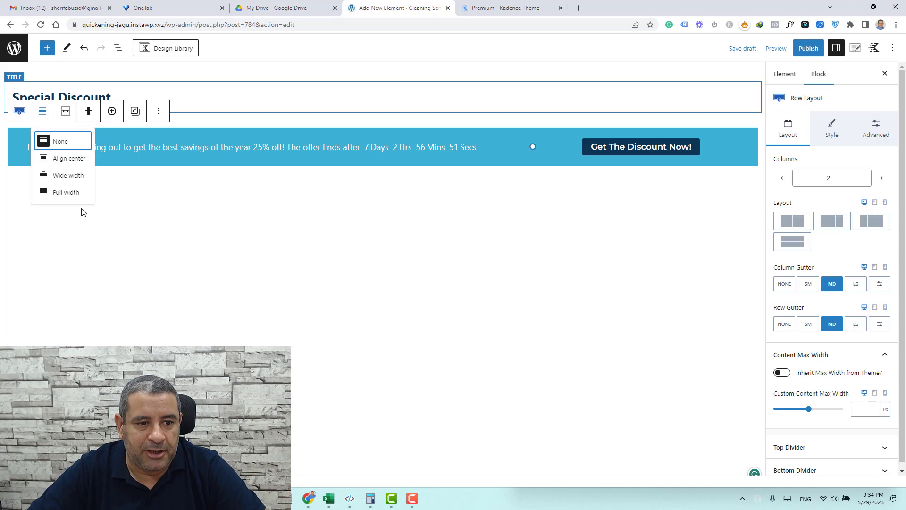
left_click(75, 194)
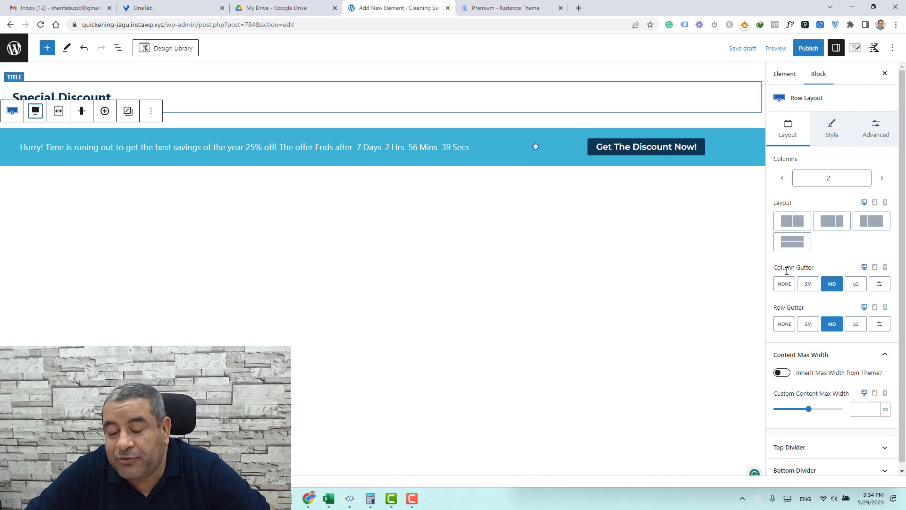
left_click(786, 376)
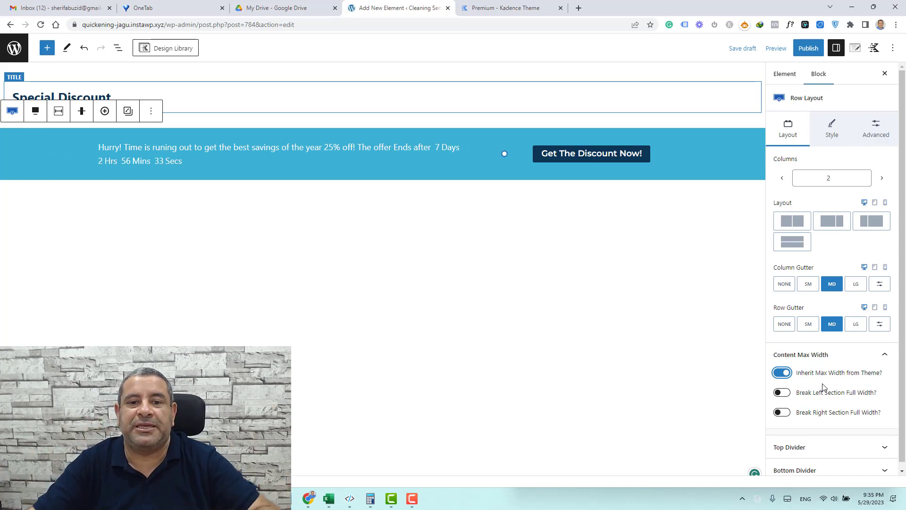
- Delete 'Hurry! Time is runing out to' from the countdown pre-text and publish the element
left_click(427, 156)
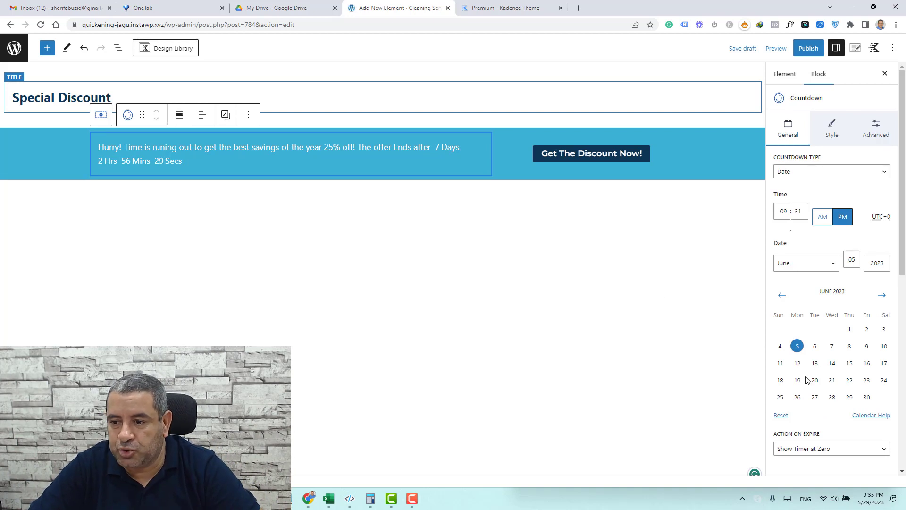
scroll(811, 374, "down", 1)
scroll(811, 376, "down", 5)
left_click(830, 383)
key("ctrl+z")
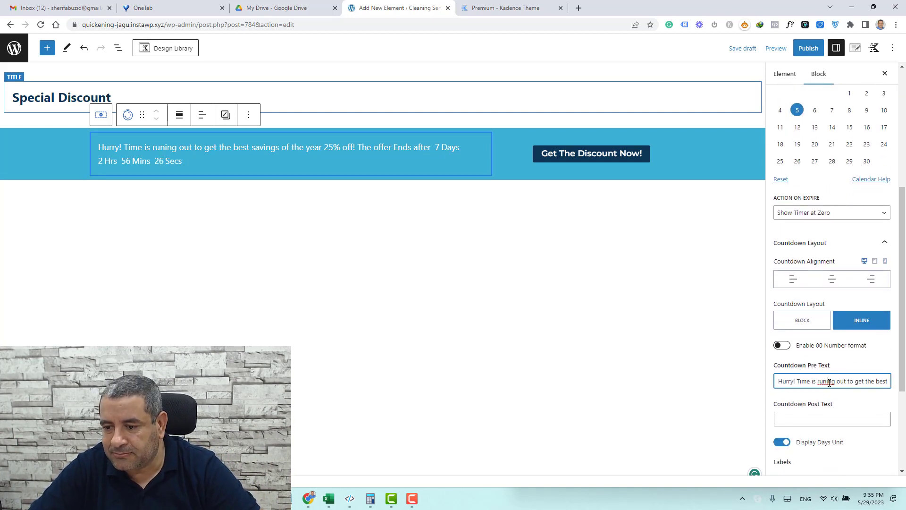
left_click(808, 48)
scroll(863, 243, "up", 5)
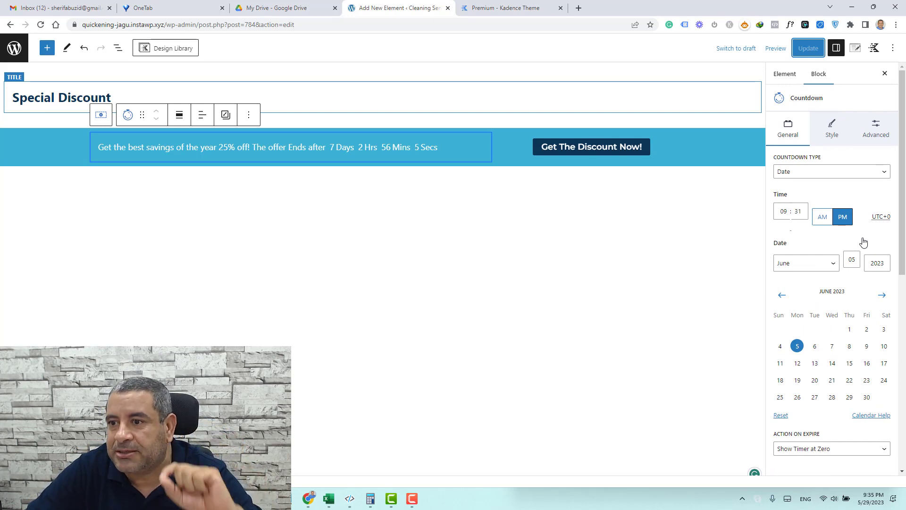
- Set the element placement to Fixed Top After Scroll with a 100 px scroll distance
left_click(856, 49)
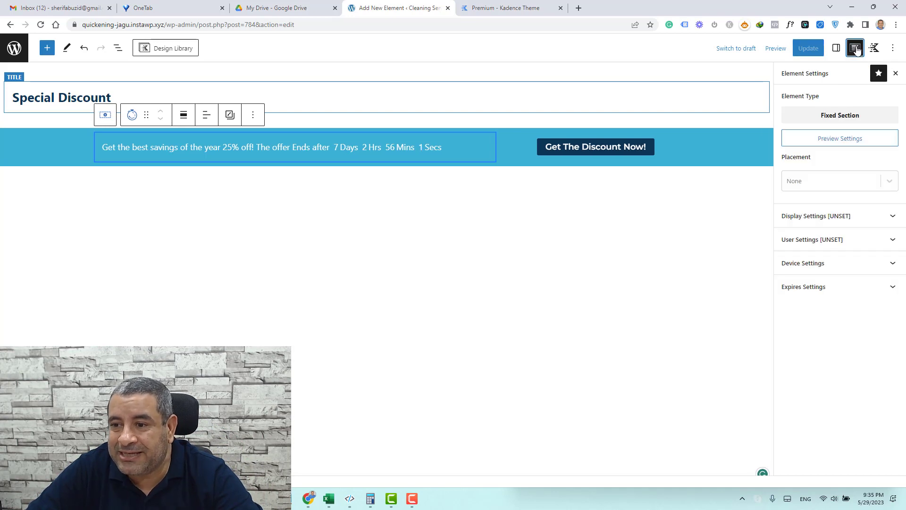
left_click(838, 187)
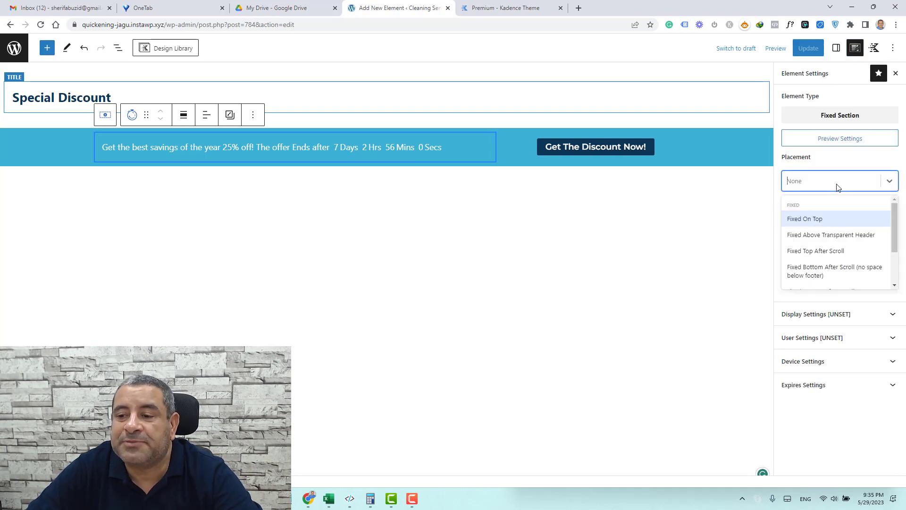
left_click(842, 255)
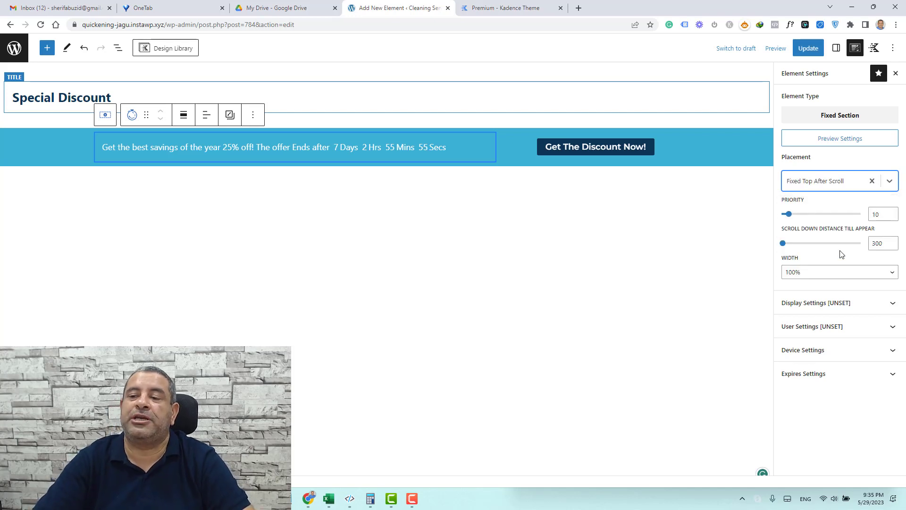
left_click(885, 245)
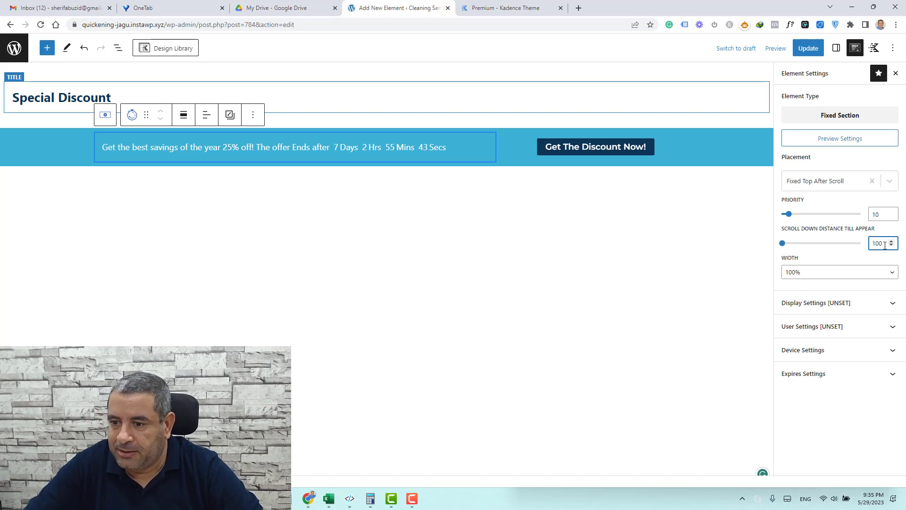
- Show the bar on the Entire Site, visible to All Users, and update the element
left_click(819, 304)
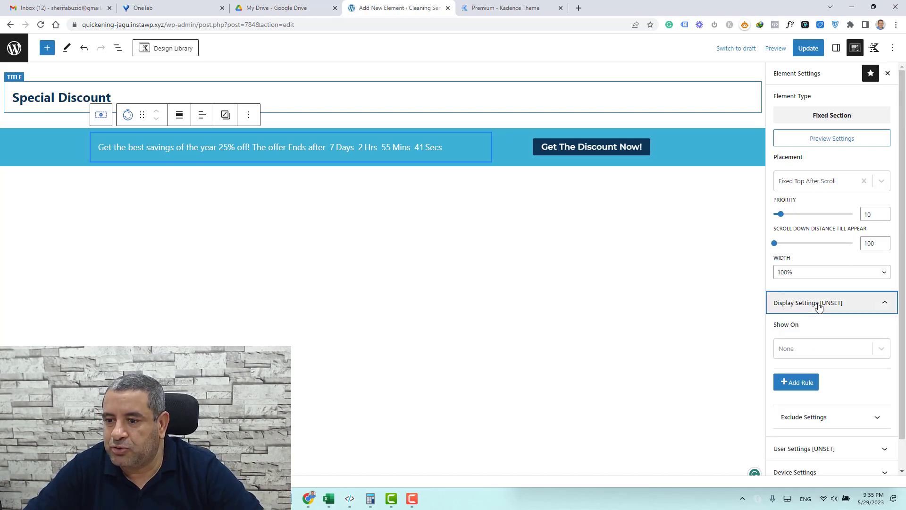
left_click(838, 349)
left_click(827, 386)
scroll(834, 377, "down", 1)
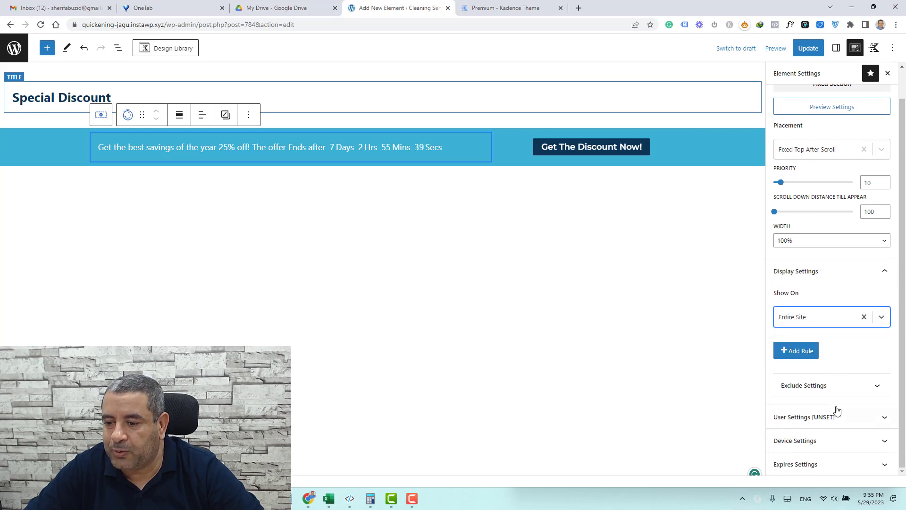
left_click(832, 419)
left_click(832, 423)
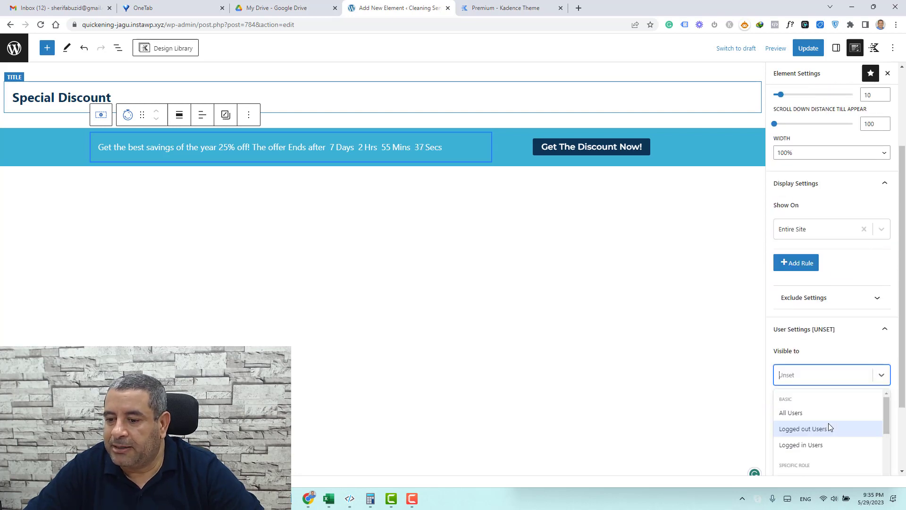
left_click(826, 414)
left_click(808, 49)
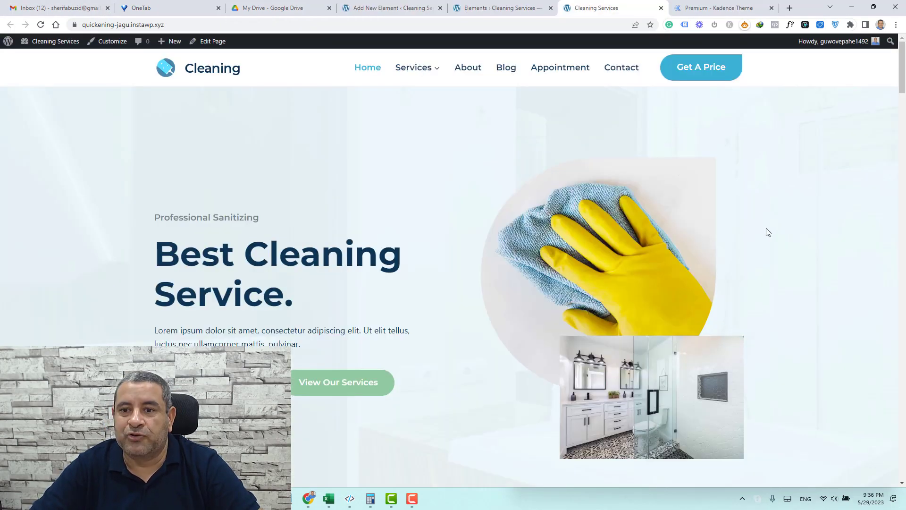
- Scroll the live homepage to confirm the pinned discount bar, then return to the element editor
scroll(768, 232, "down", 10)
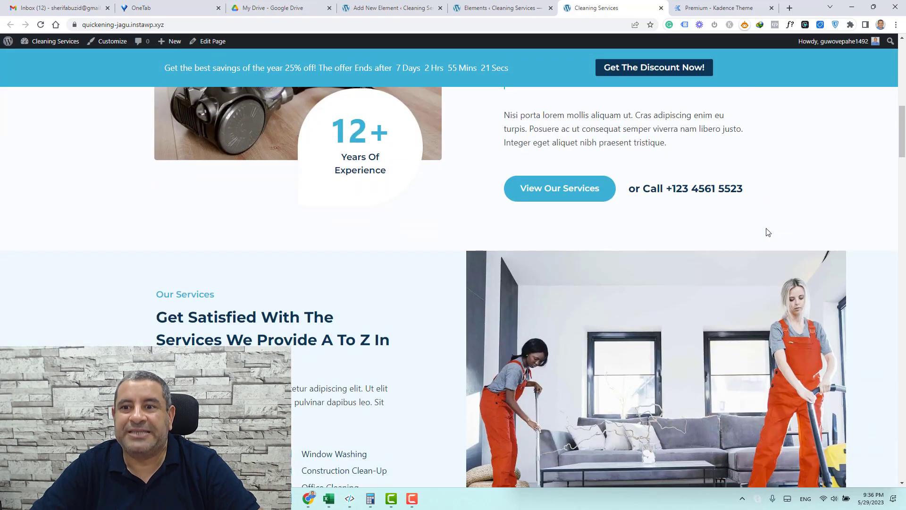
scroll(766, 228, "down", 5)
scroll(766, 228, "up", 5)
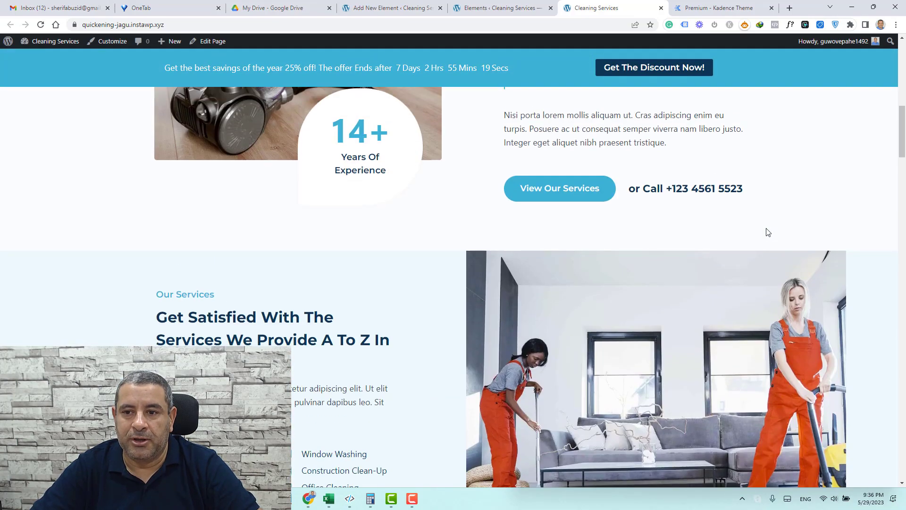
scroll(766, 229, "up", 10)
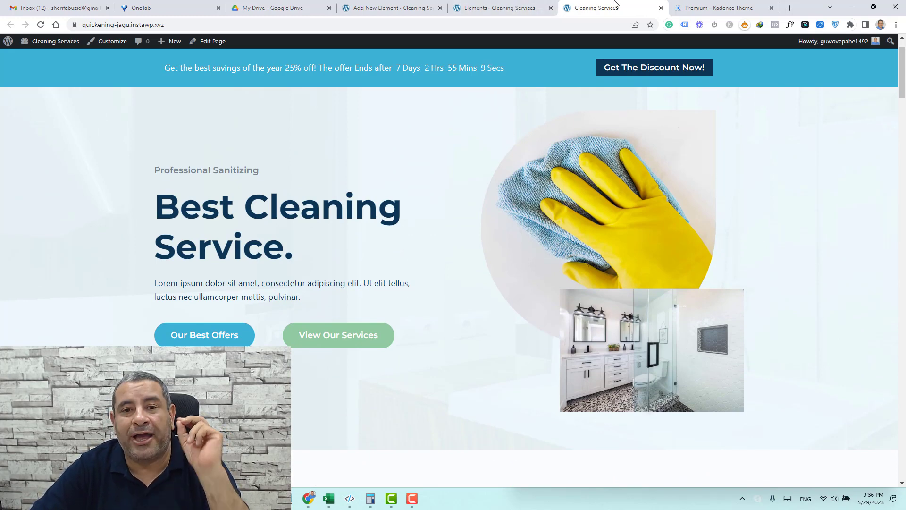
left_click(392, 8)
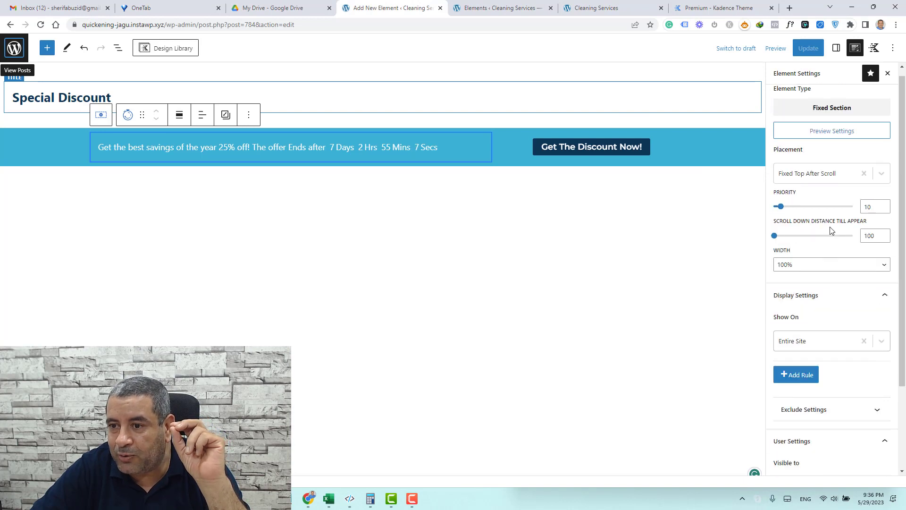
- Enable expiry with a June 5, 2023, 09:36 PM expiry date and update the element
scroll(831, 231, "up", 1)
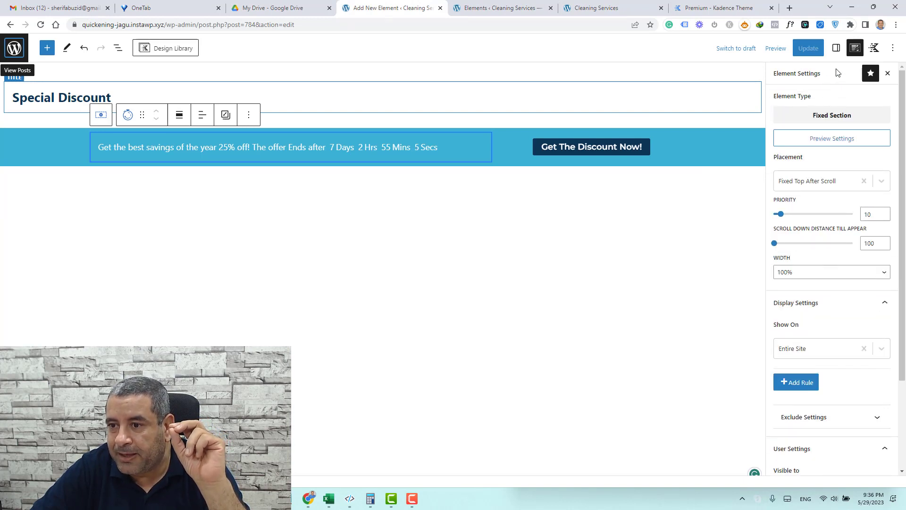
scroll(826, 318, "down", 3)
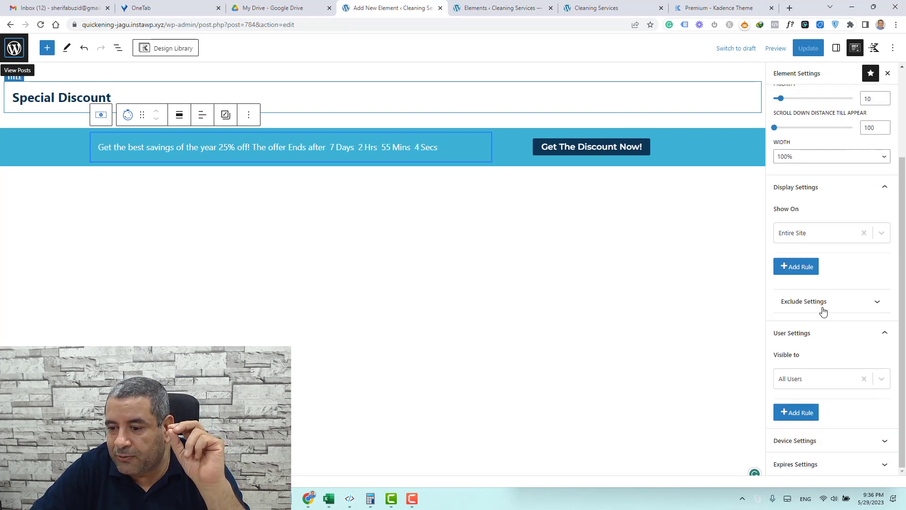
left_click(834, 465)
left_click(782, 458)
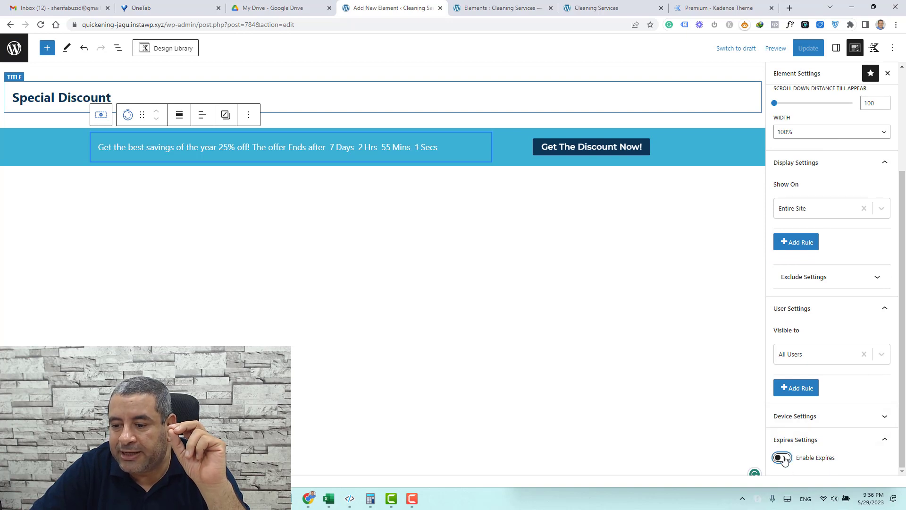
scroll(836, 405, "down", 6)
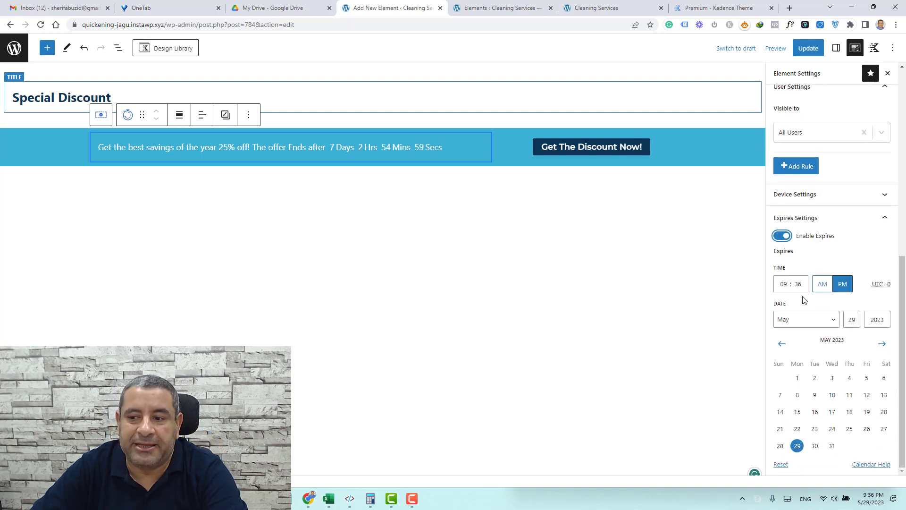
left_click(881, 344)
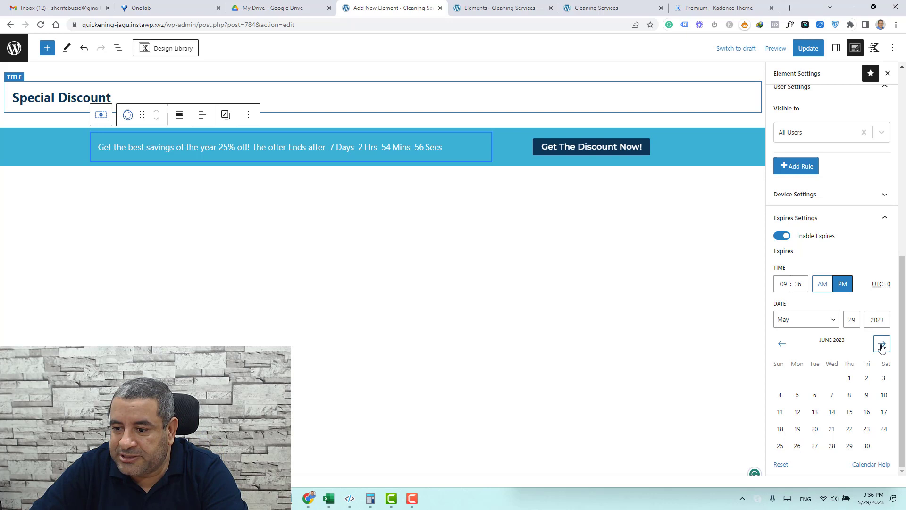
left_click(798, 396)
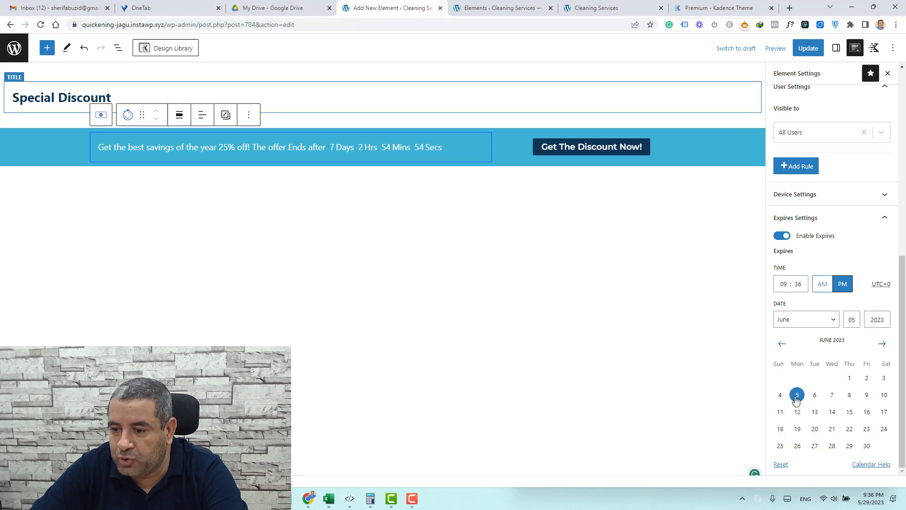
left_click(808, 48)
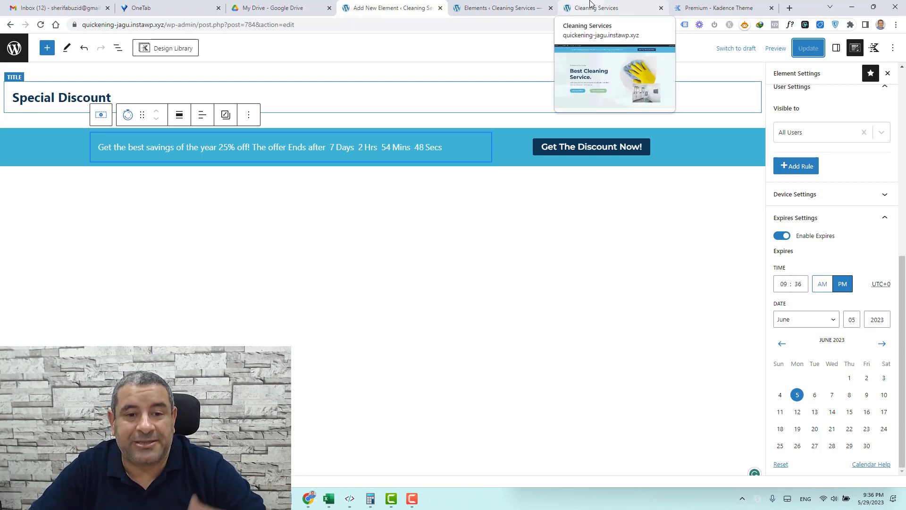
- Check the fixed discount bar above About Us on the live homepage, then go to the Kadence pricing page
left_click(586, 5)
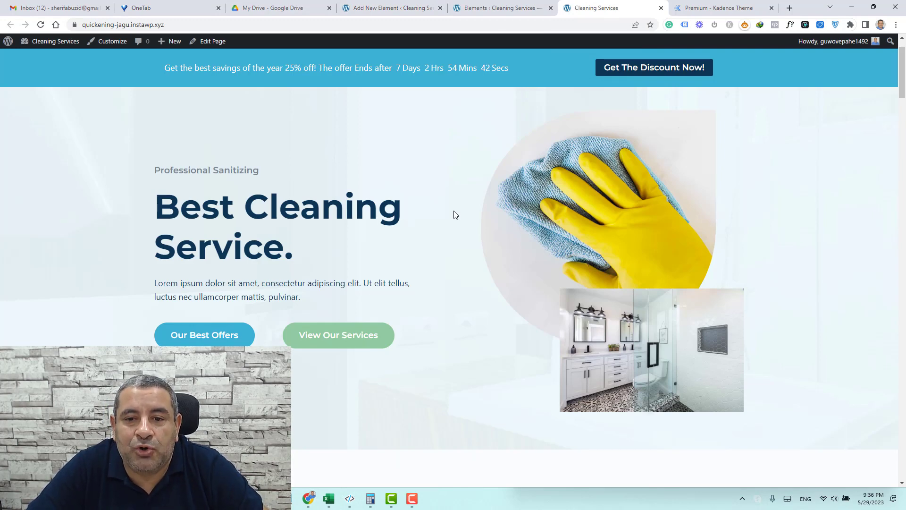
scroll(456, 215, "down", 7)
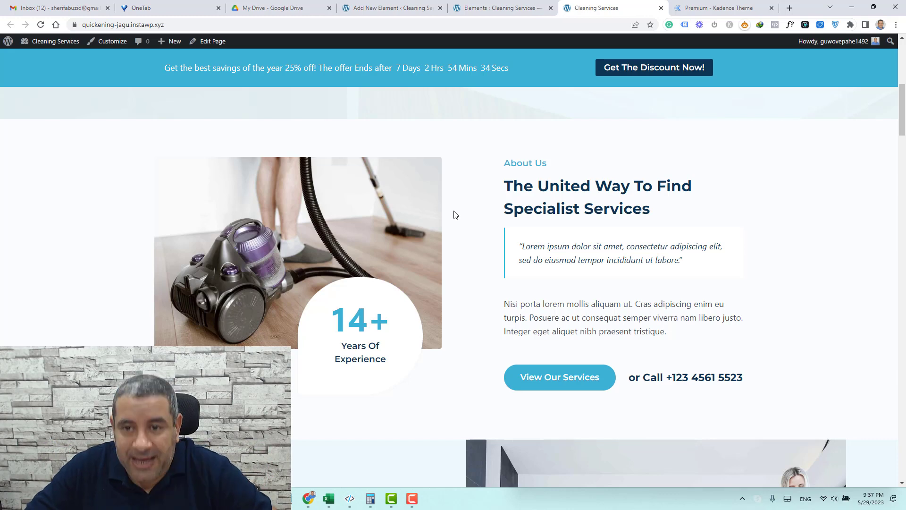
left_click(708, 8)
- Scroll to the Kadence Theme Pro ($59), Essential Bundle ($129) and Full Bundle ($199) pricing cards
scroll(553, 210, "up", 2)
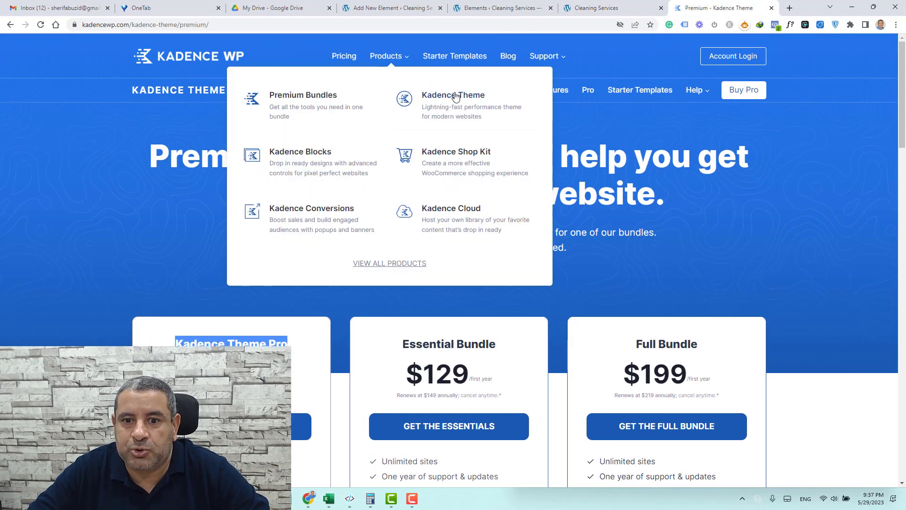
left_click(756, 212)
scroll(756, 216, "down", 3)
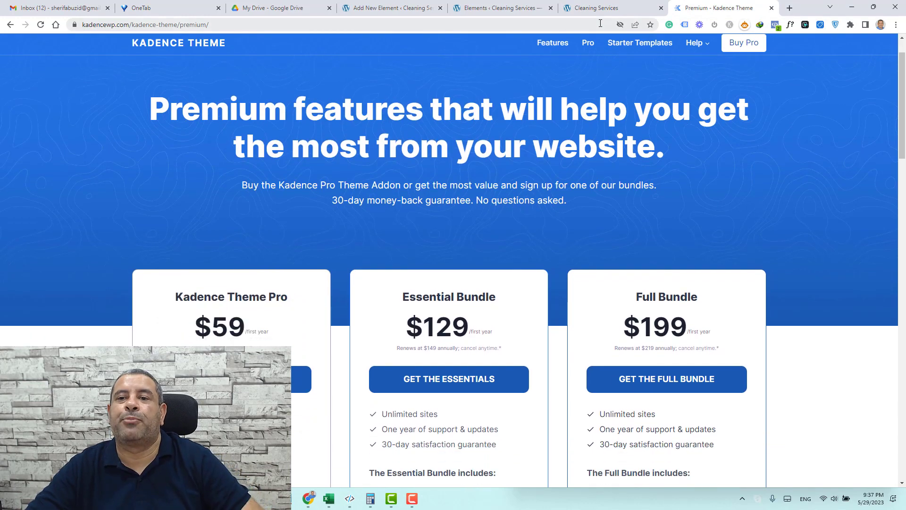